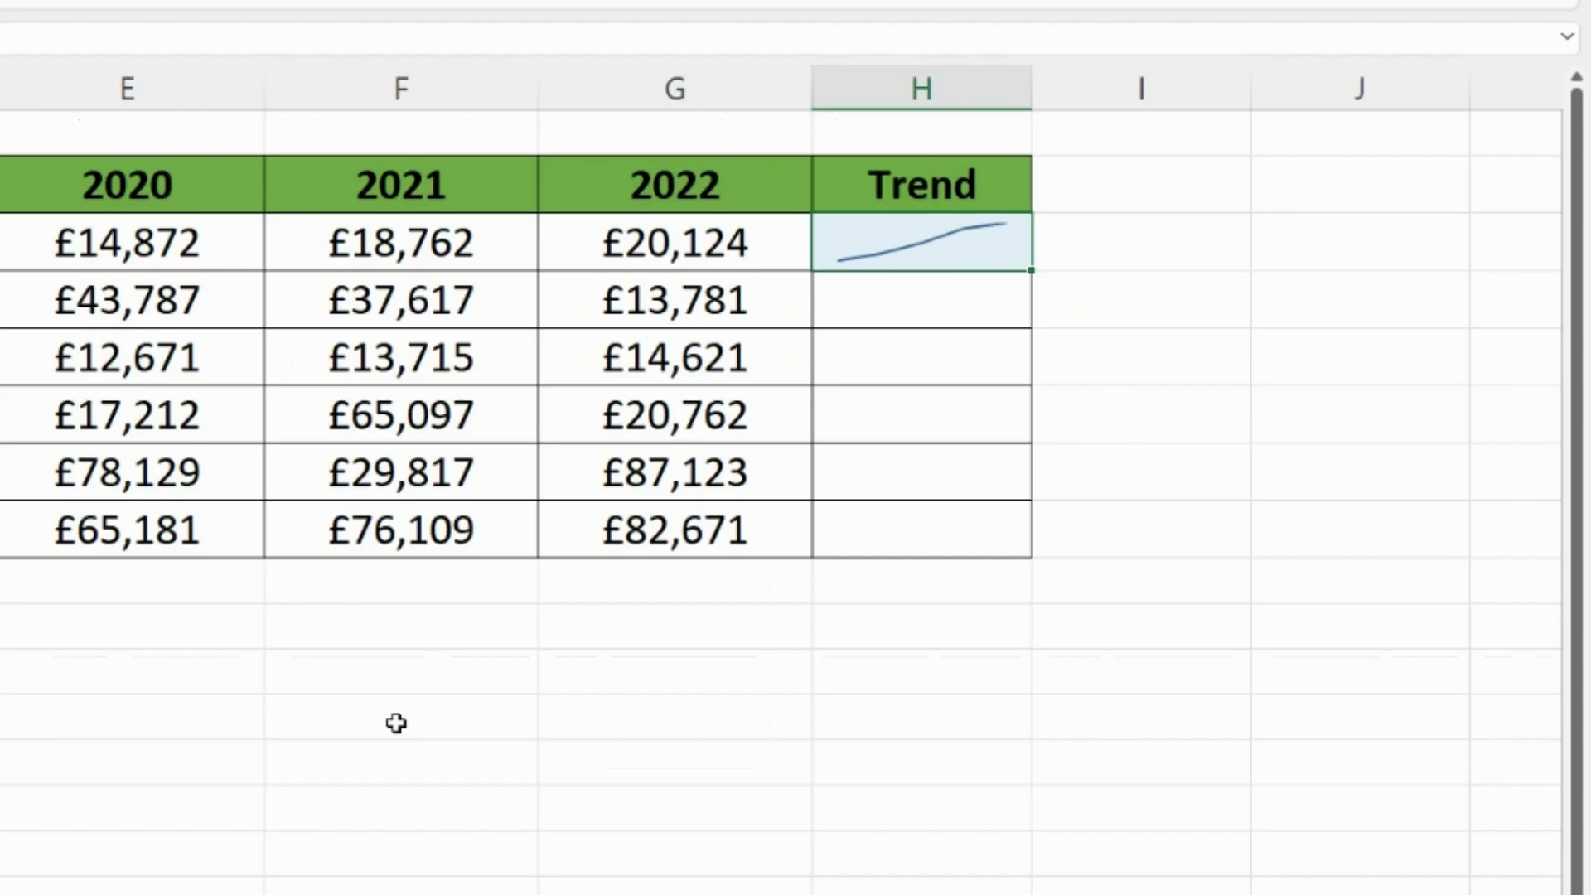
- Insert a line sparkline in H3 from Pear's C3:G3 sales and fill it down to H8
left_click_drag(1032, 270, 1016, 544)
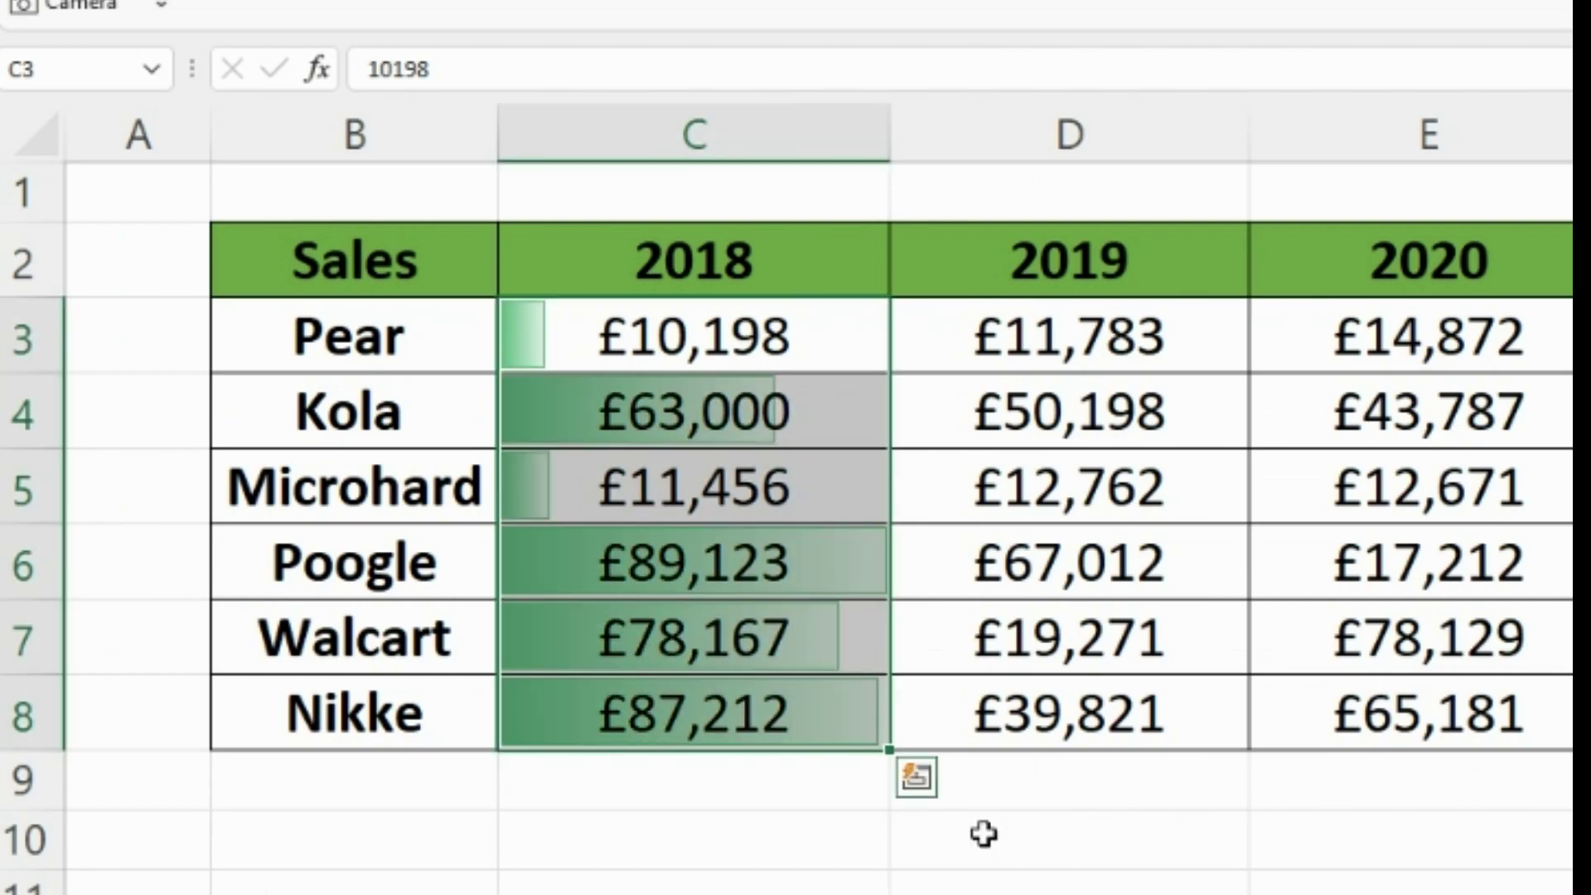
left_click(1013, 854)
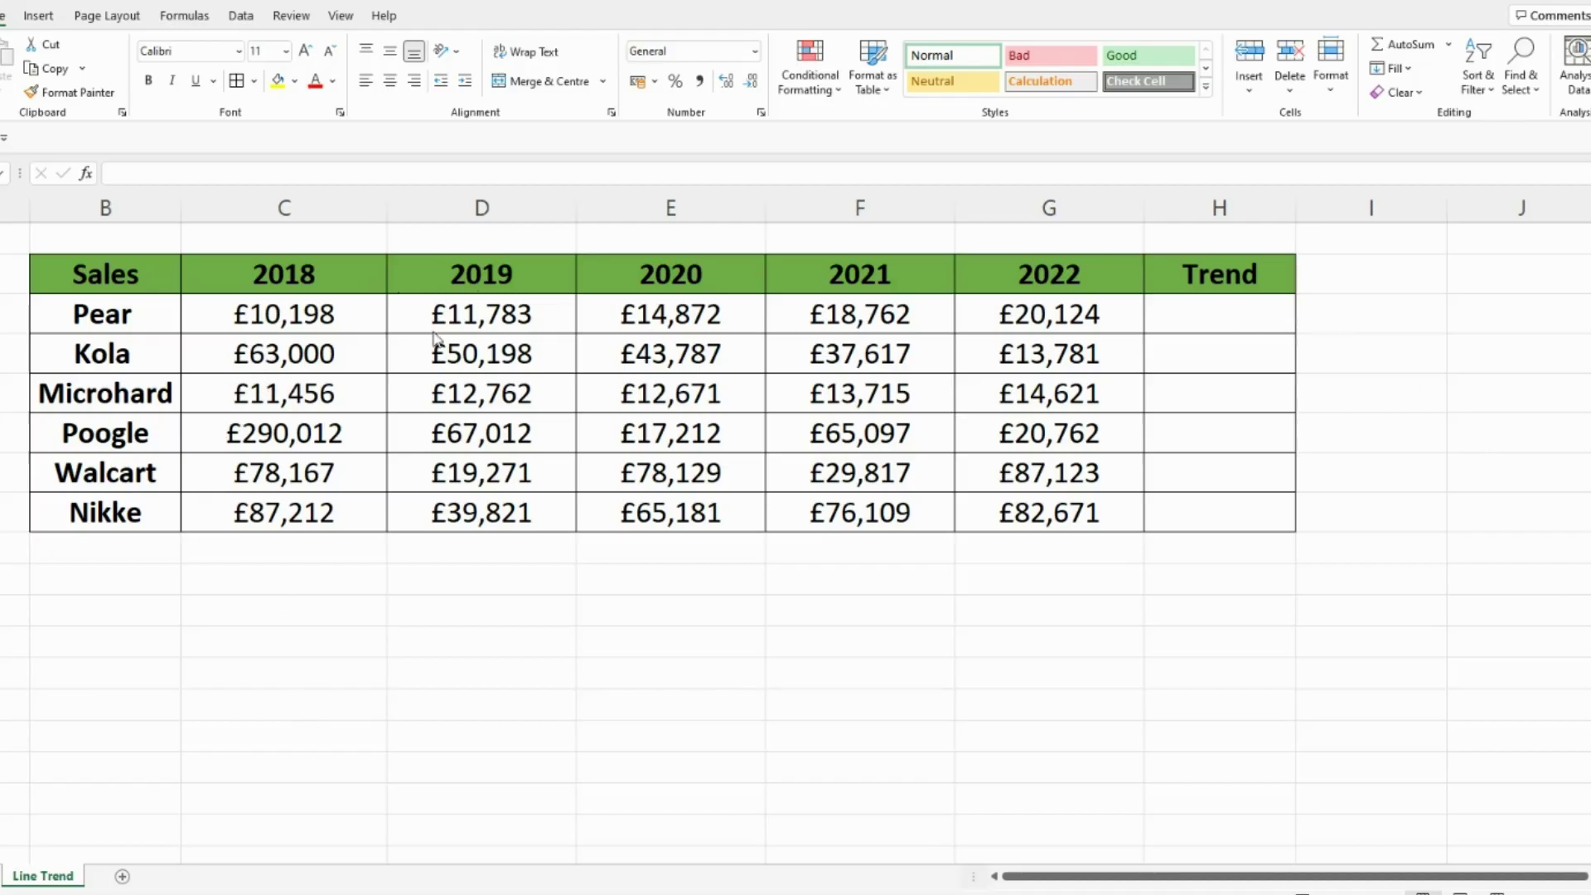
left_click(1239, 316)
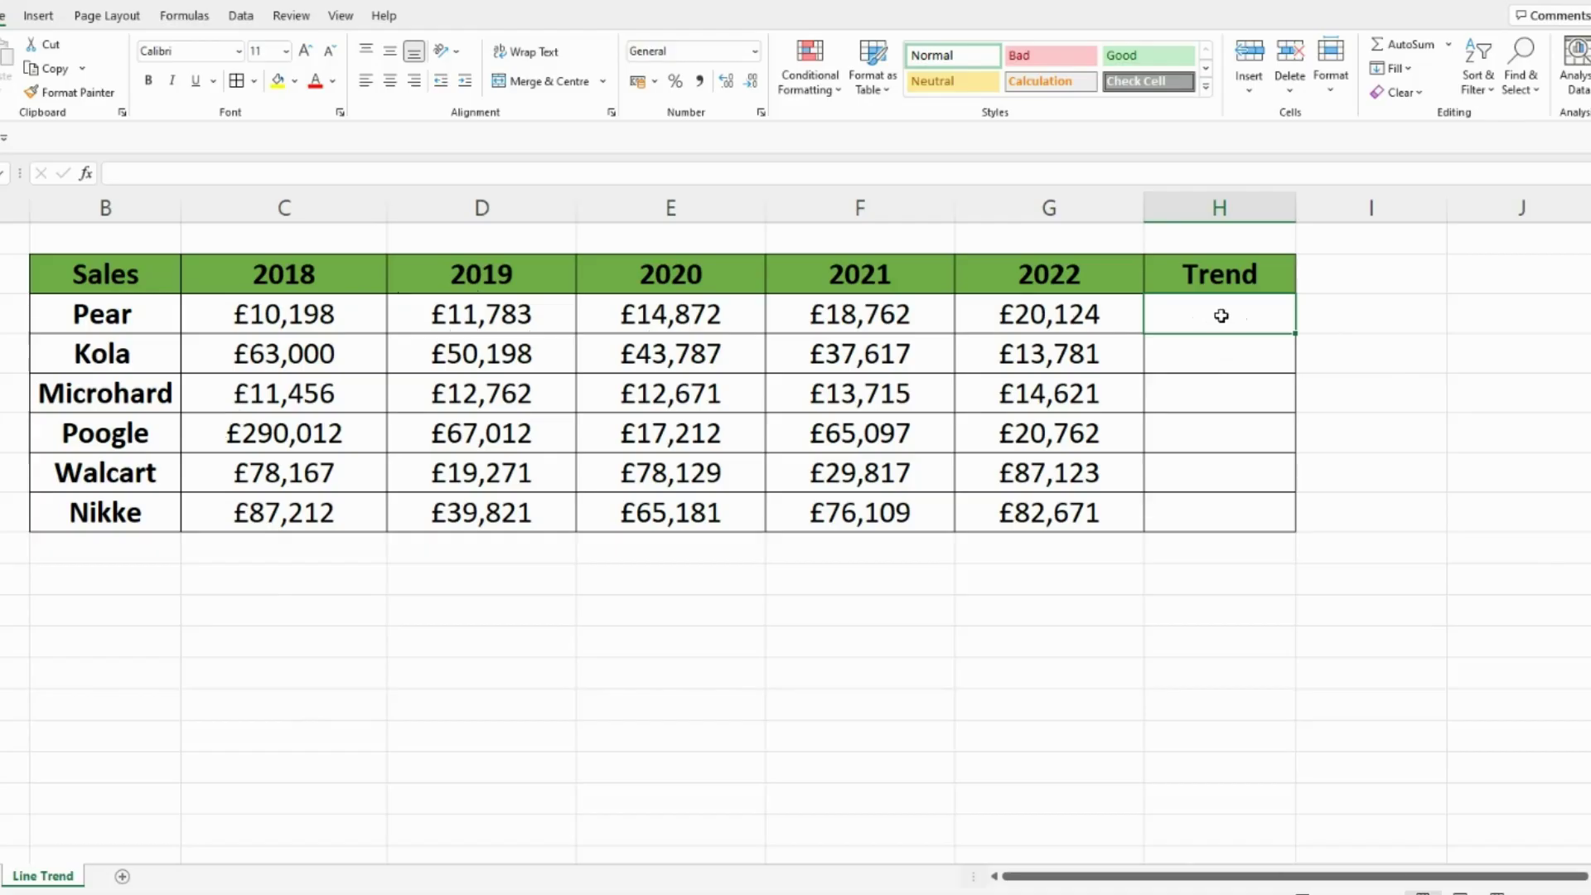
left_click(41, 15)
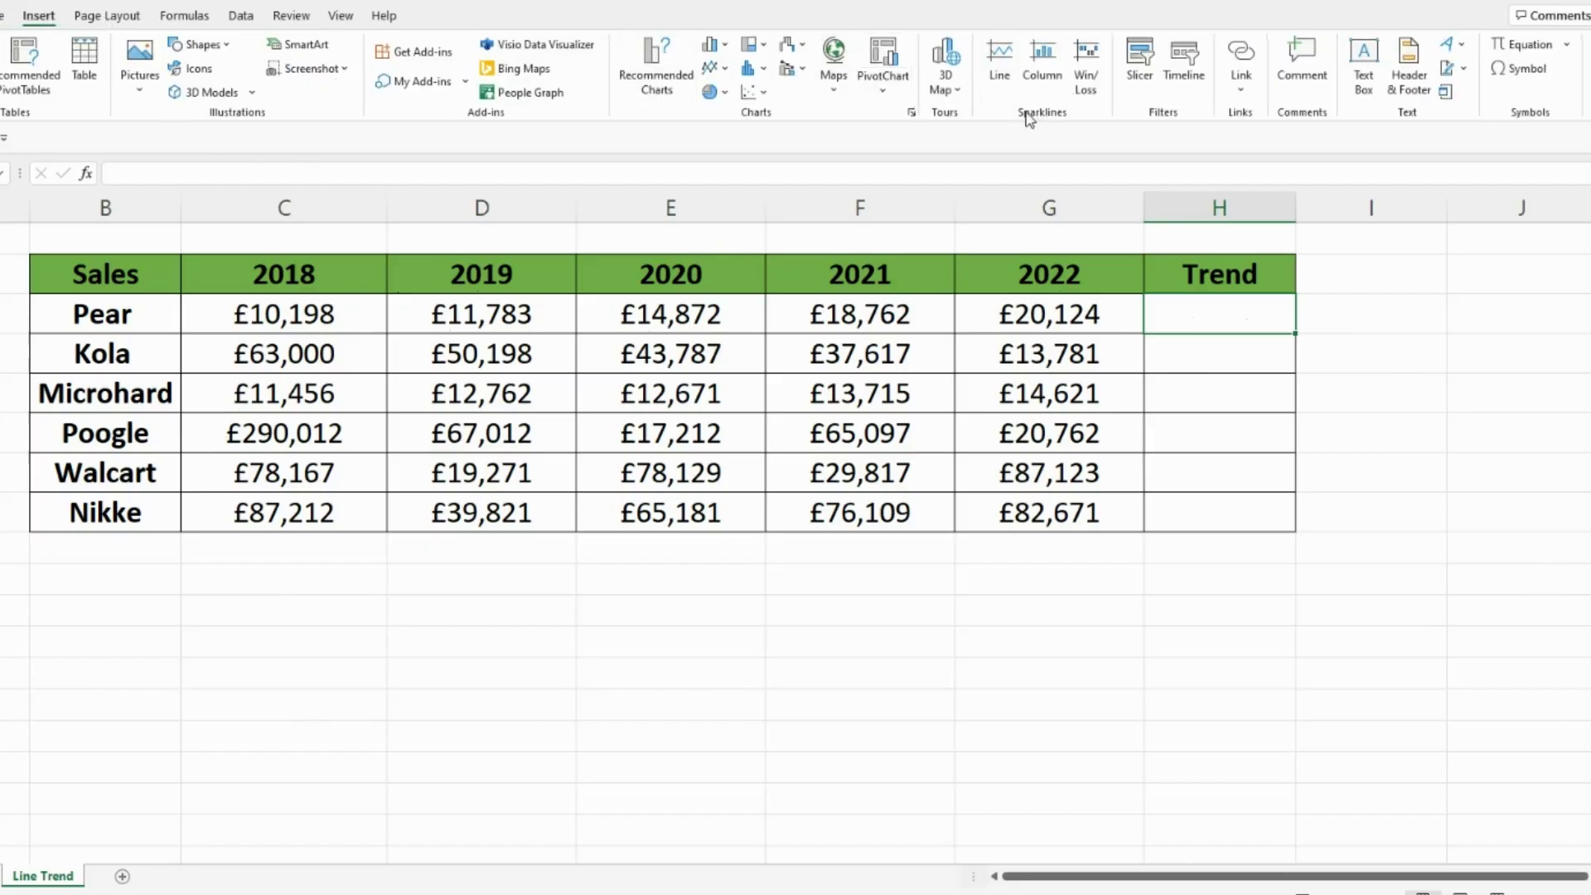
left_click(1003, 76)
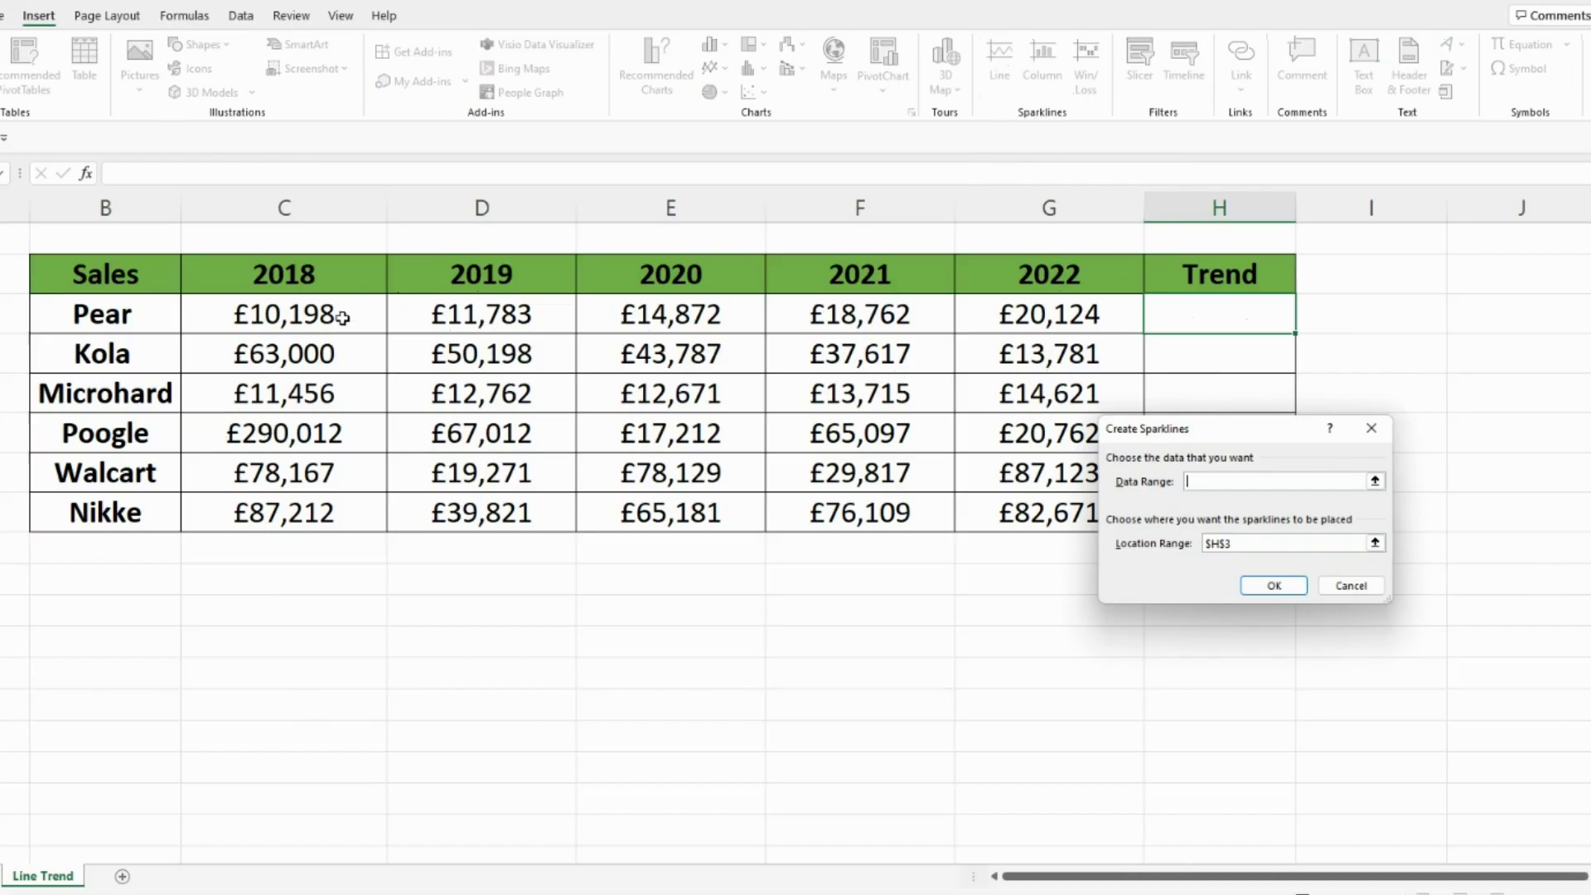
left_click_drag(342, 318, 1031, 312)
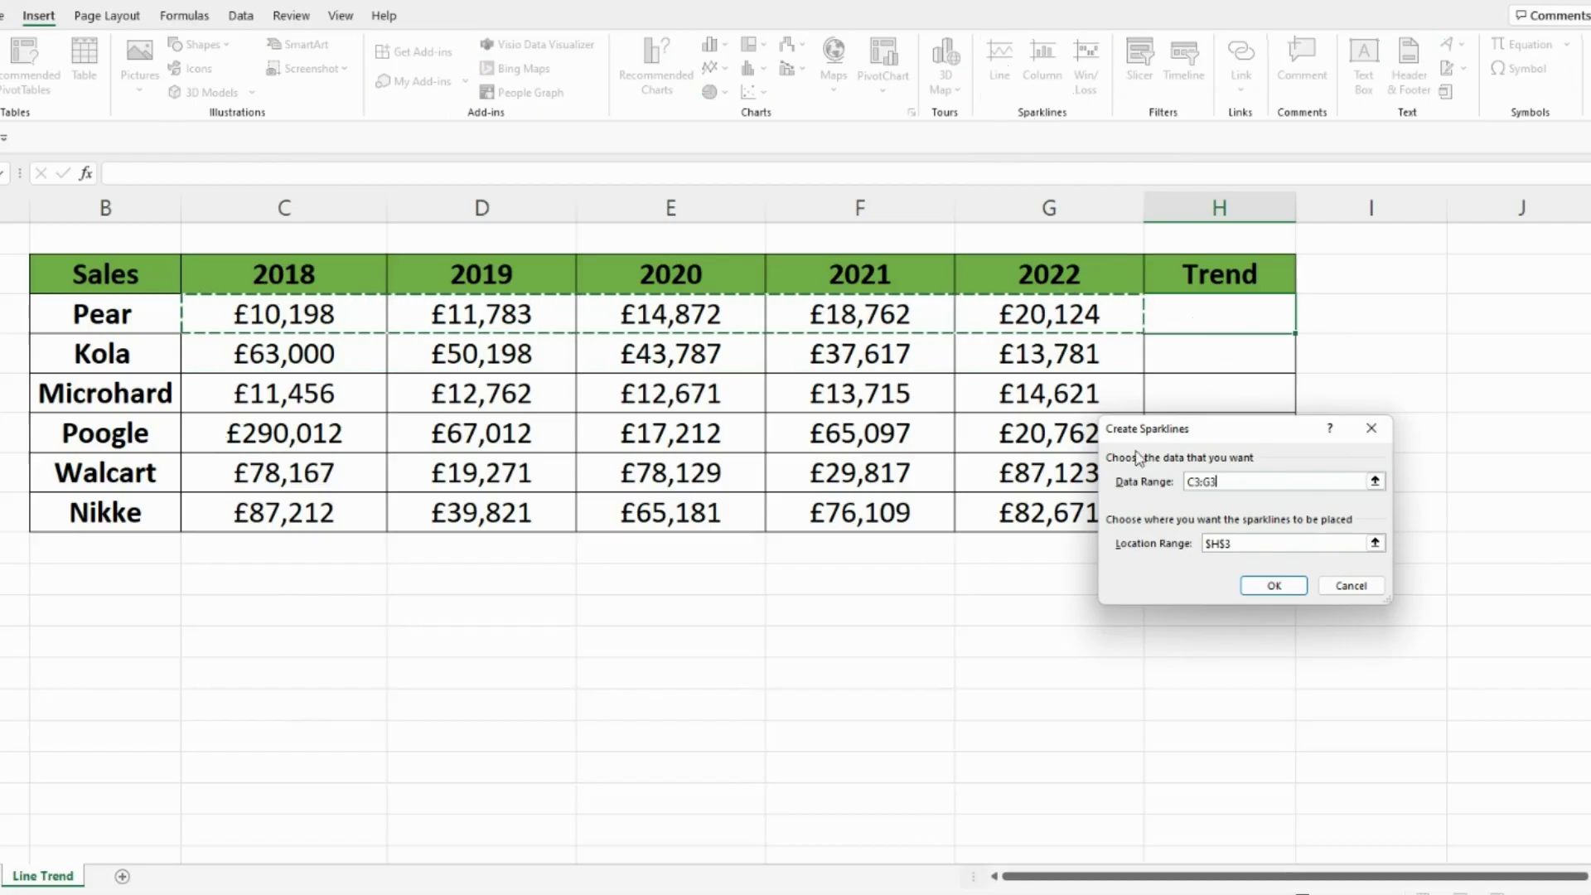
left_click(1274, 585)
left_click(1300, 390)
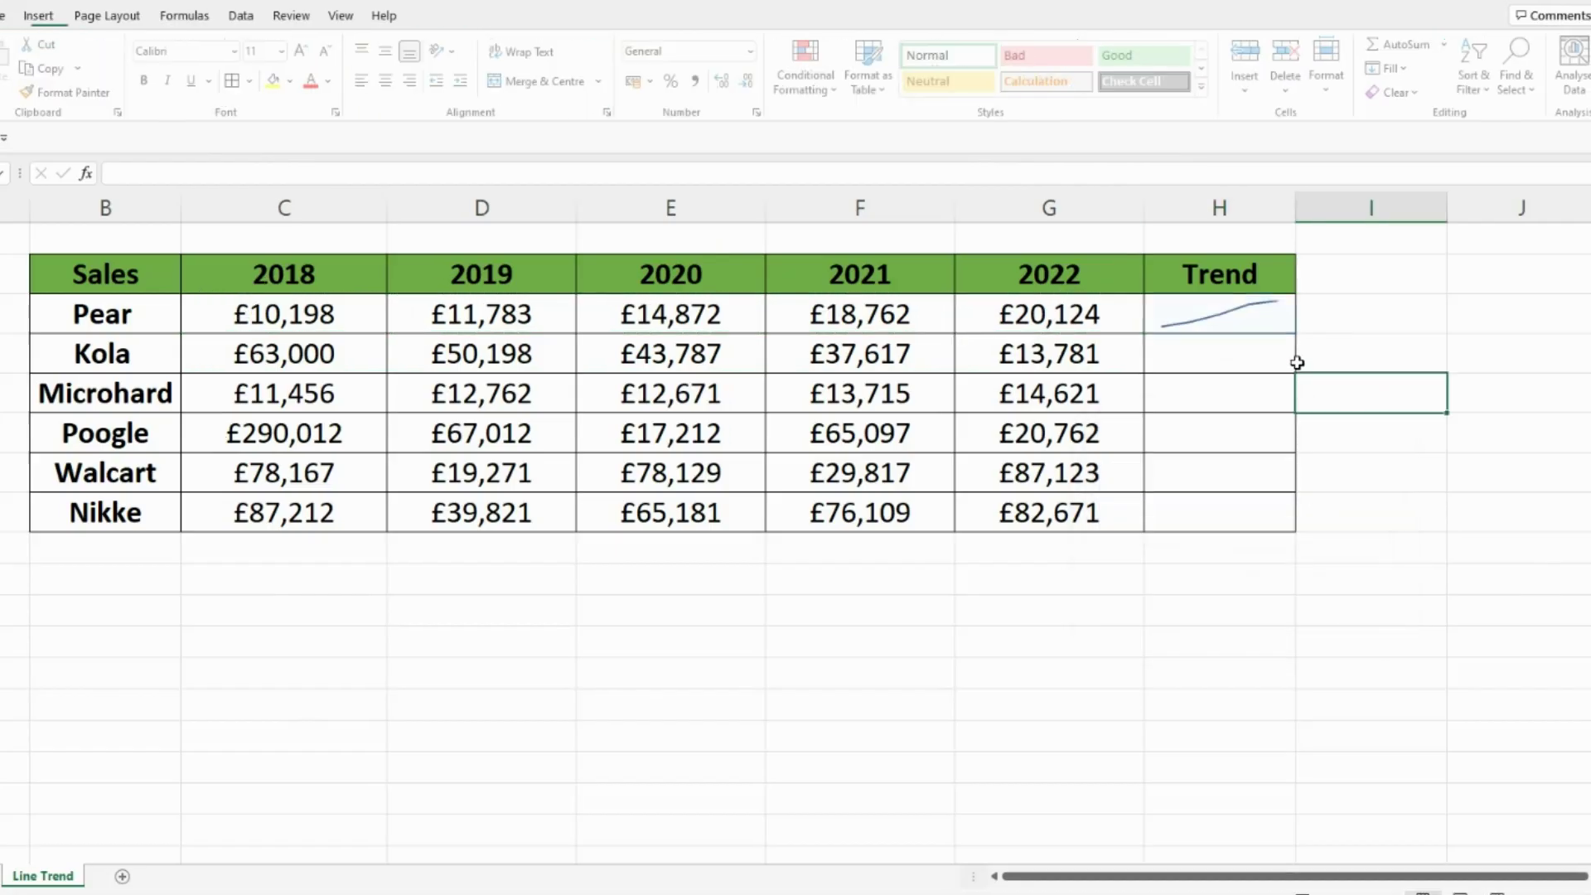
left_click(1277, 321)
left_click_drag(1293, 333, 1291, 533)
left_click(1375, 460)
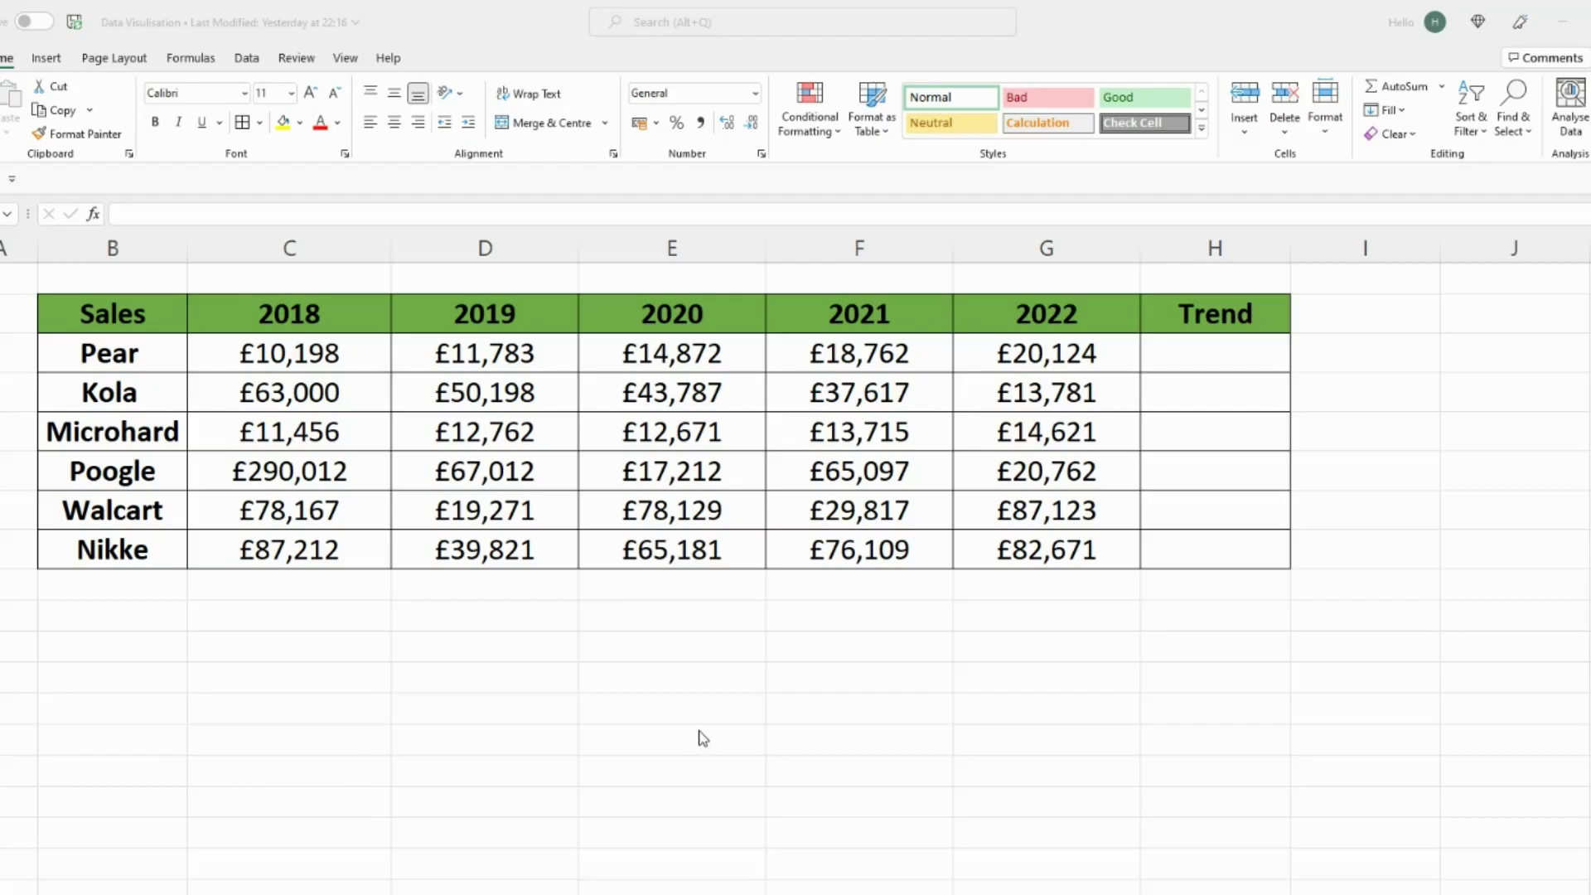
- Insert a column sparkline in H3 from C3:G3 and copy it down through H8
left_click(1243, 356)
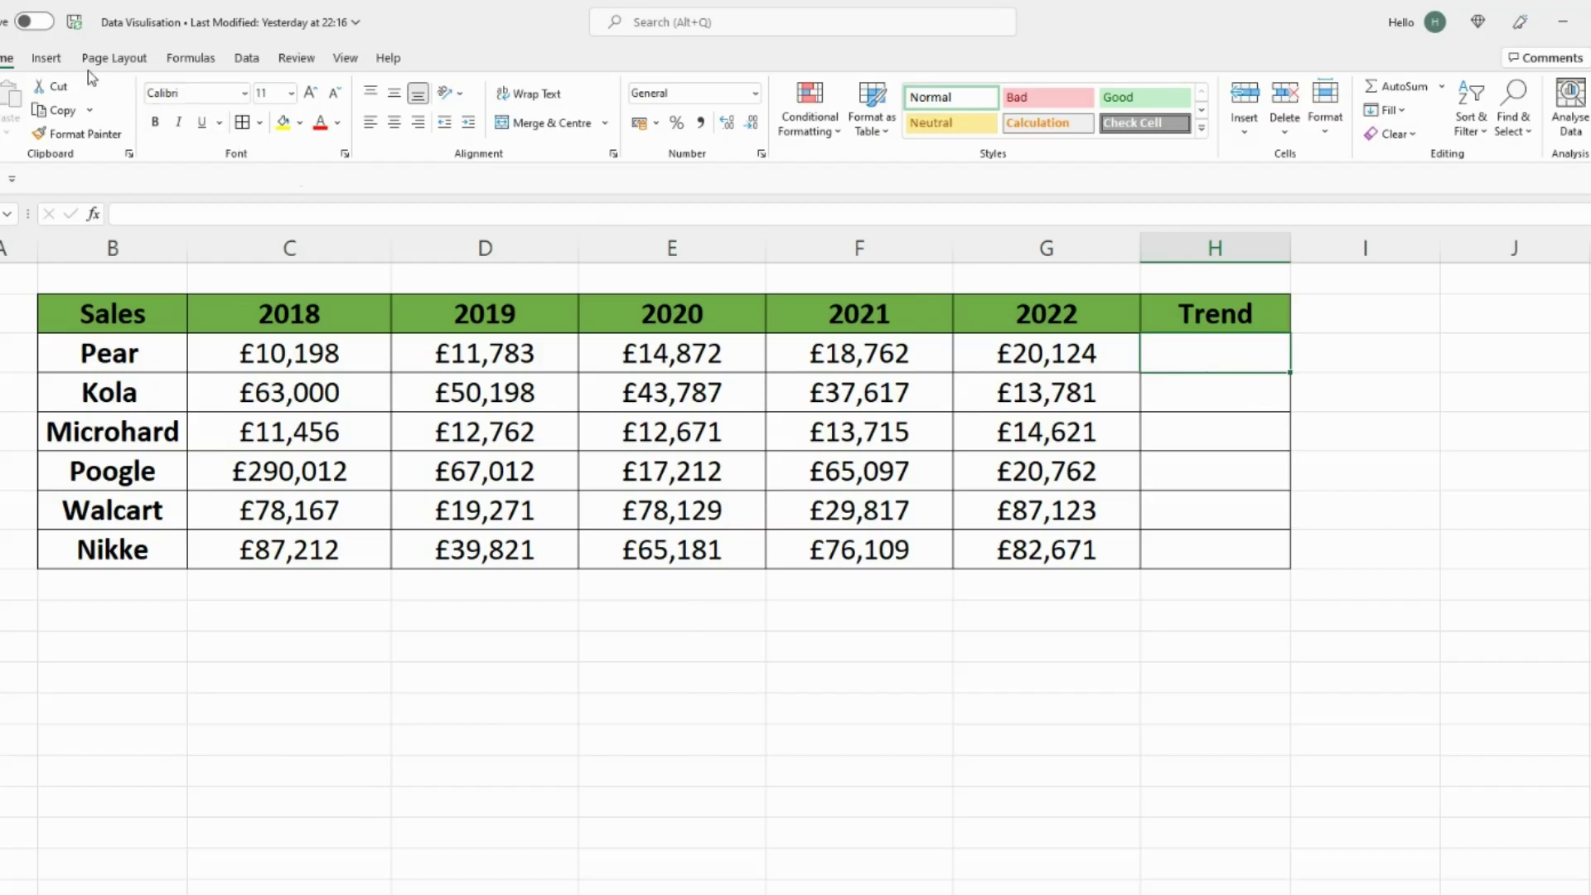
left_click(46, 58)
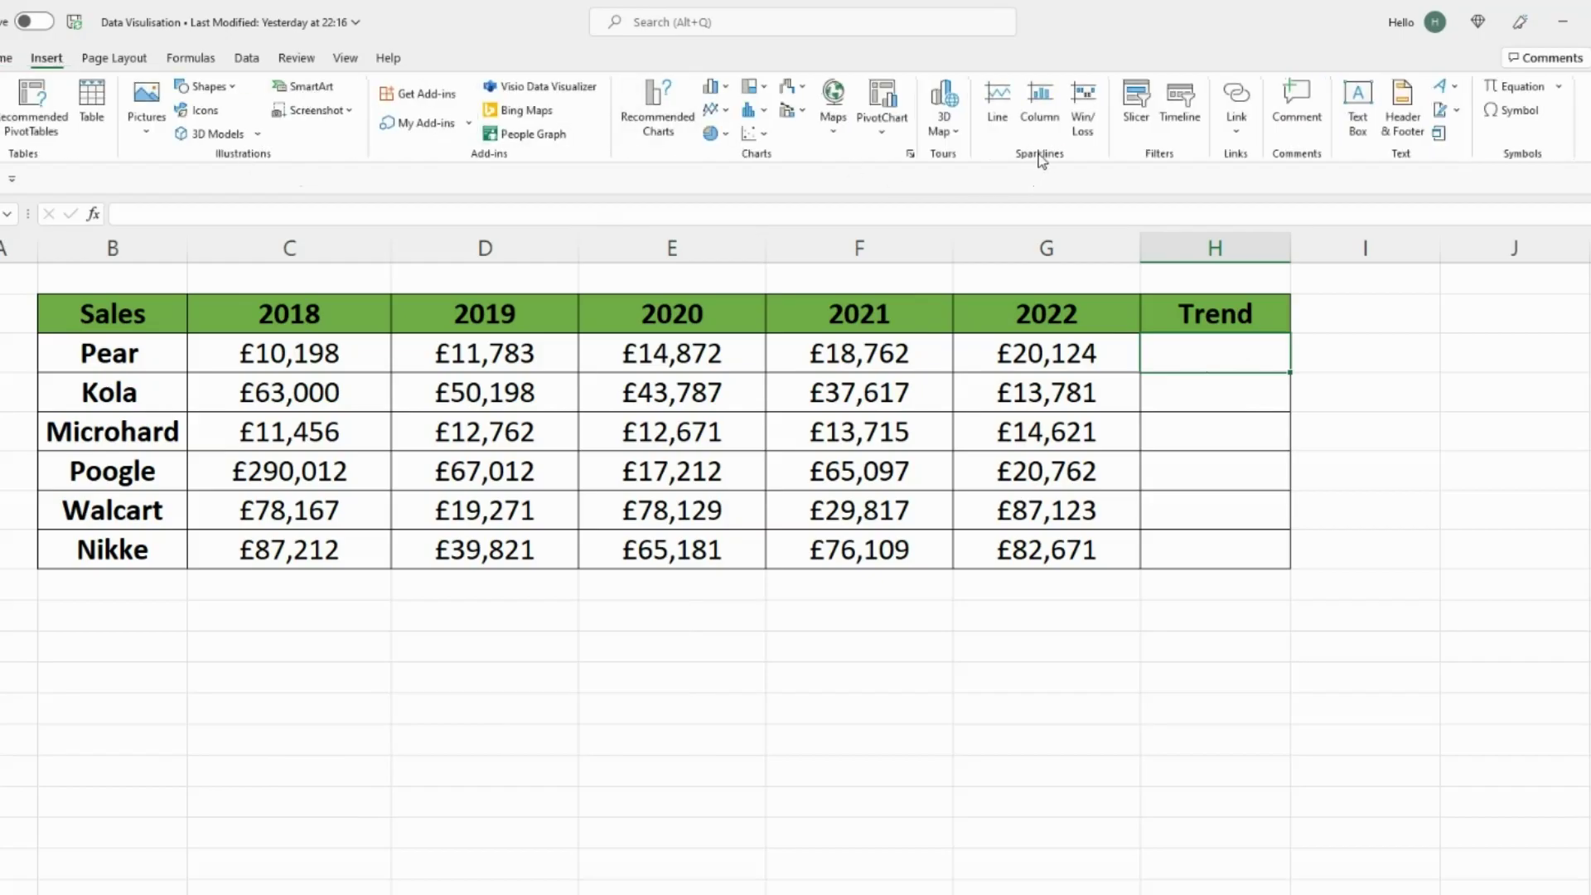
left_click(1049, 124)
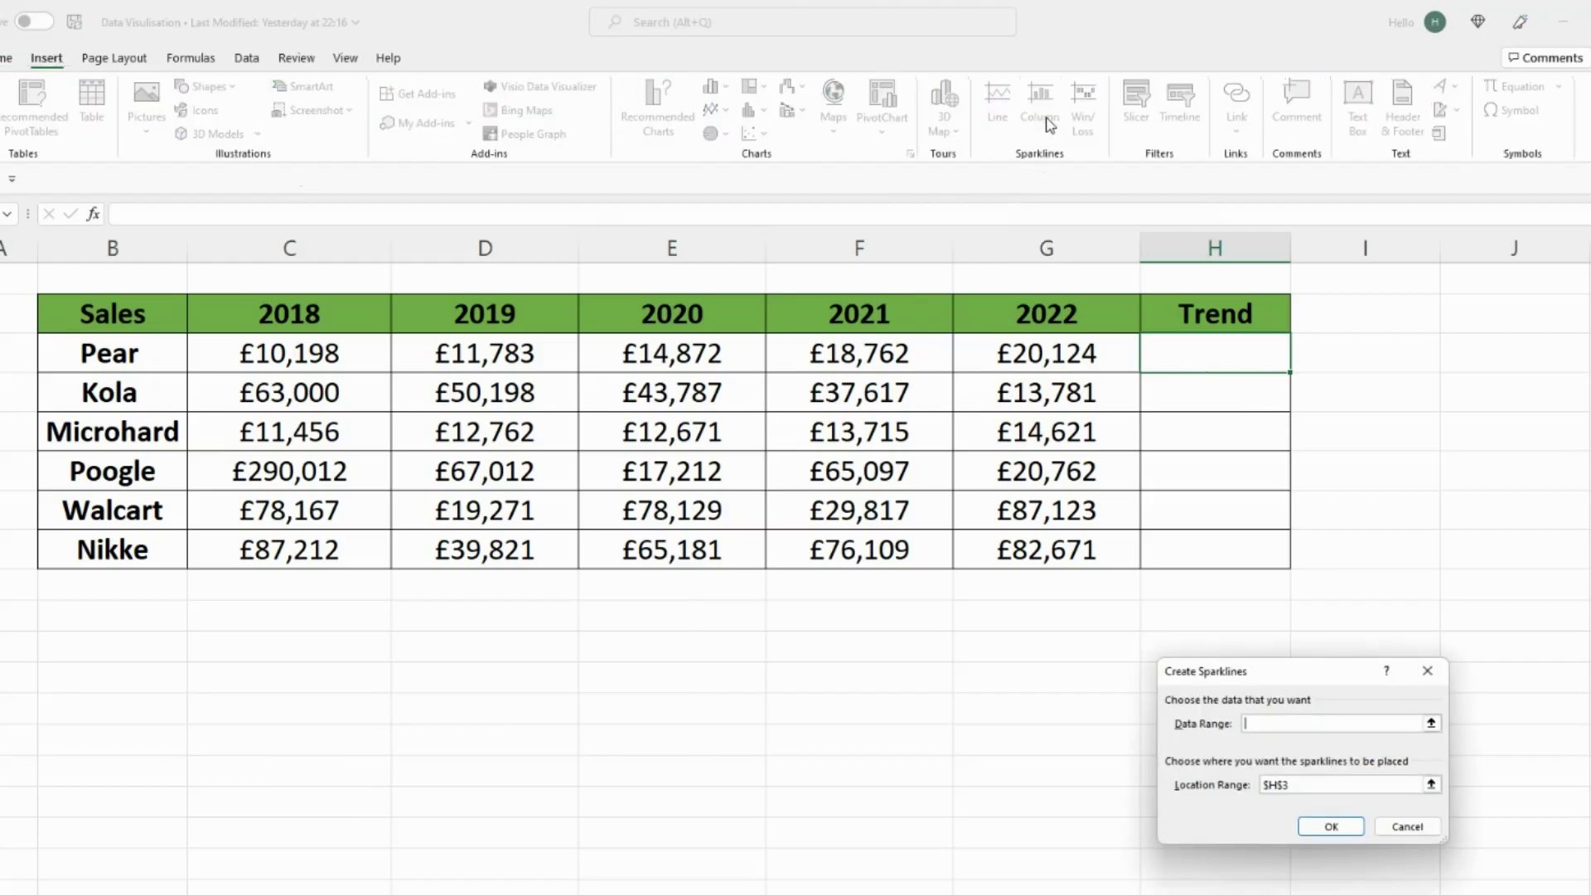
left_click_drag(342, 355, 985, 366)
key("Return")
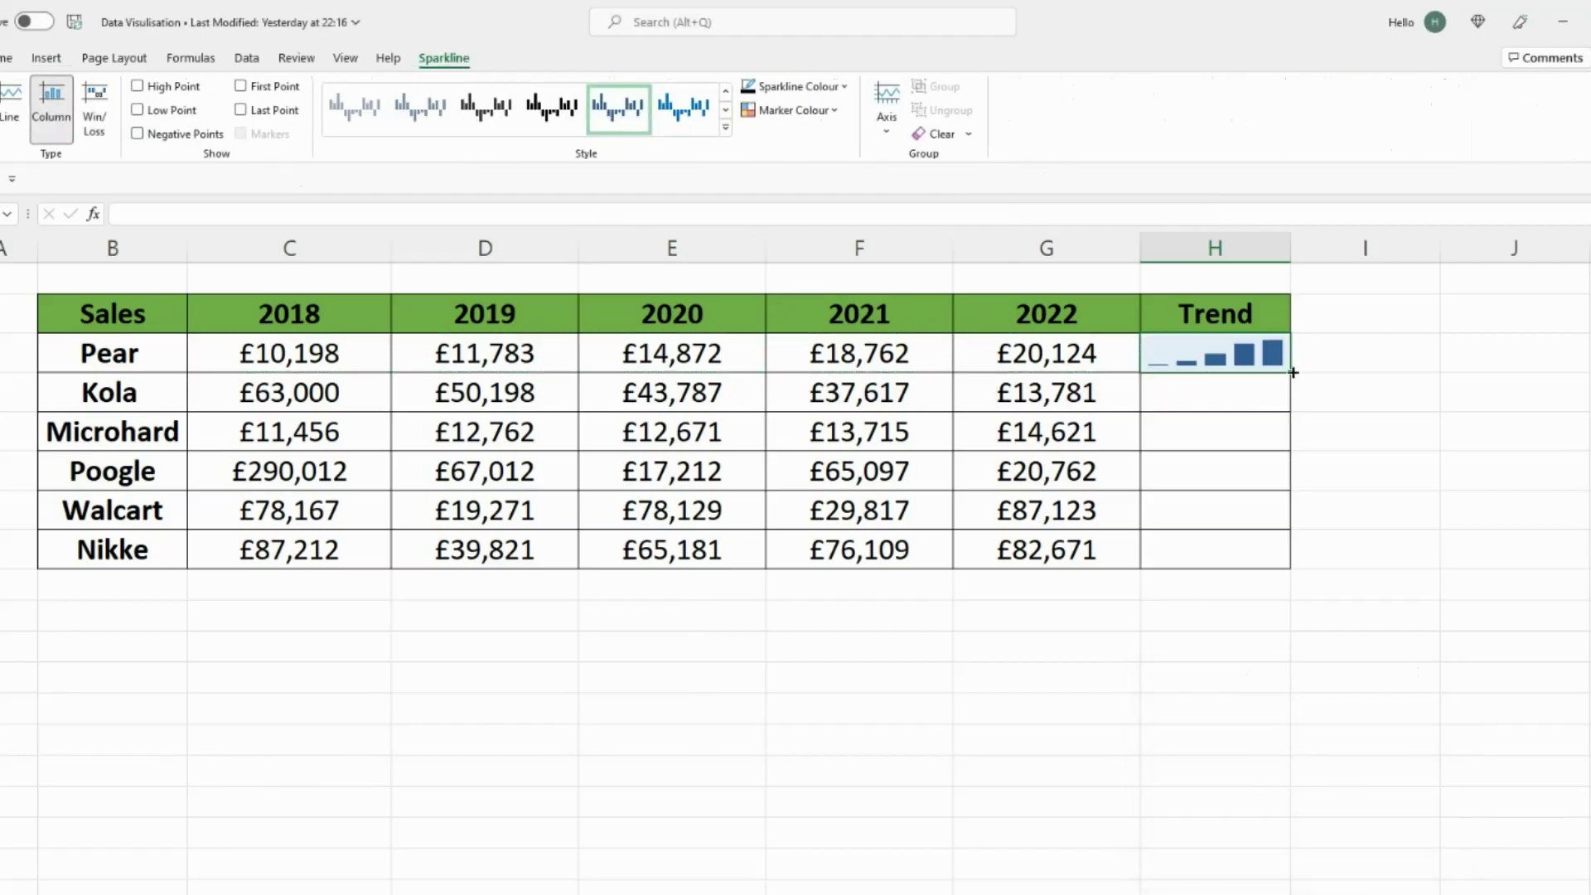
left_click_drag(1290, 375, 1280, 564)
left_click(1360, 405)
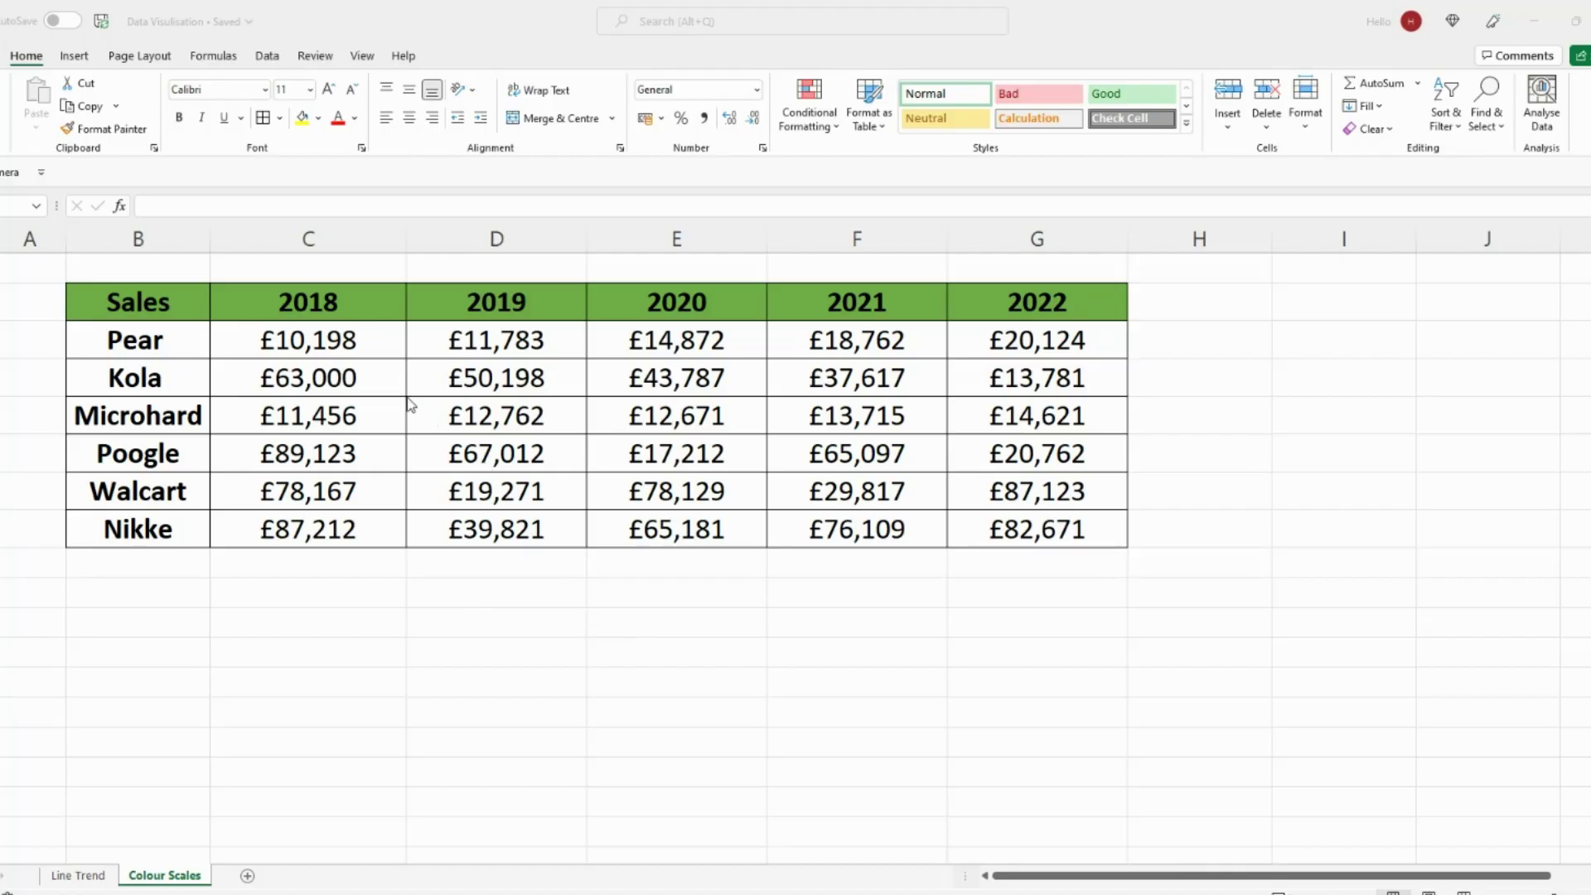
- Apply the Green-Yellow-Red colour scale to sales values C3:G8
left_click_drag(367, 343, 1033, 520)
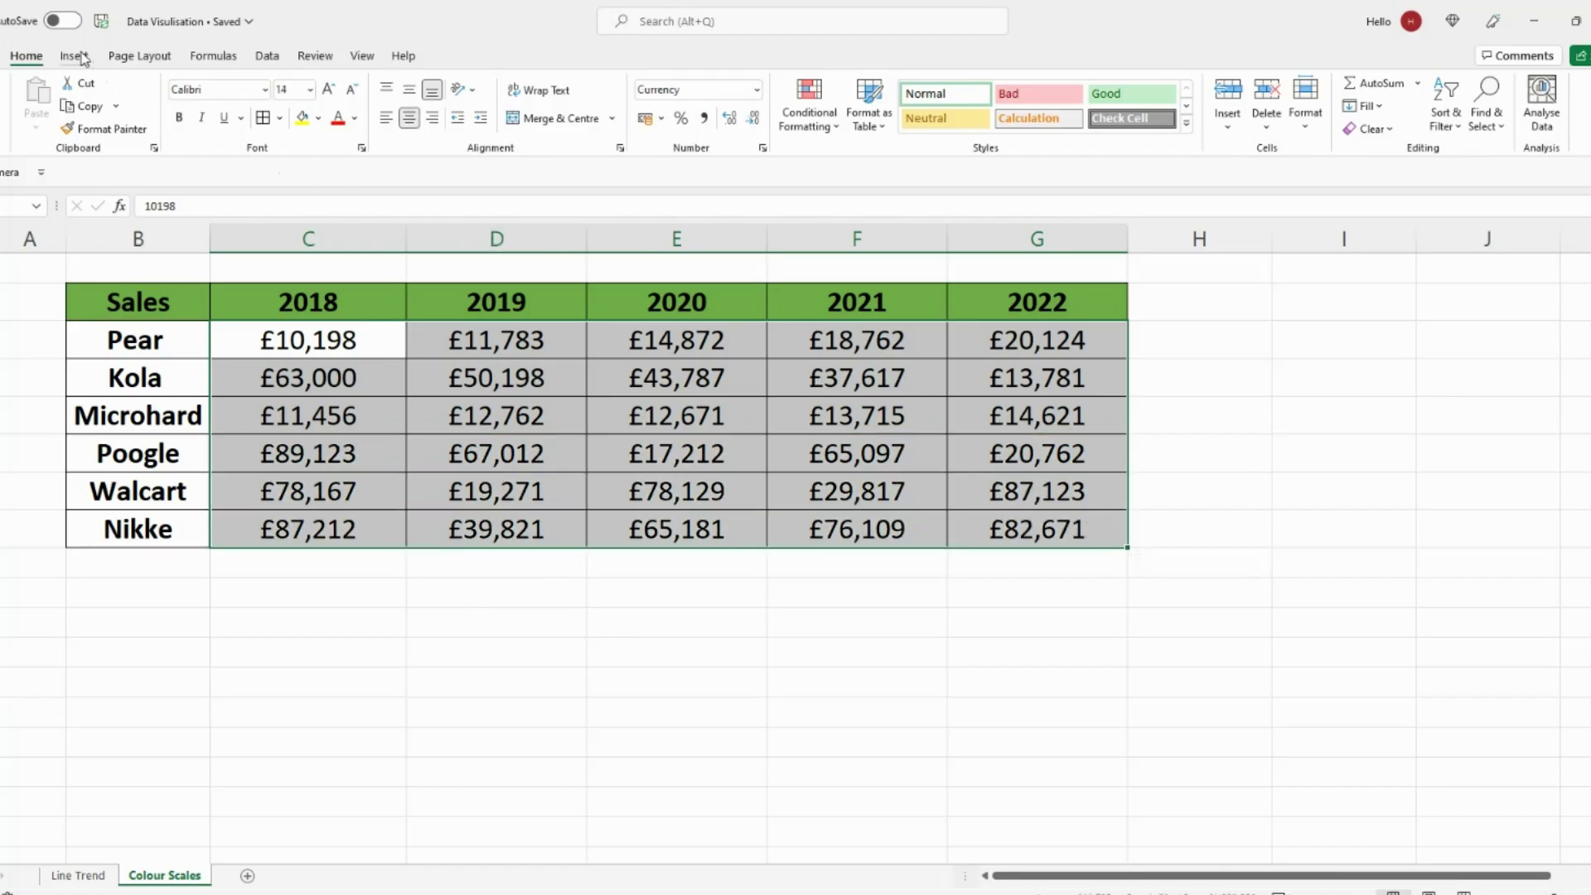
left_click(833, 133)
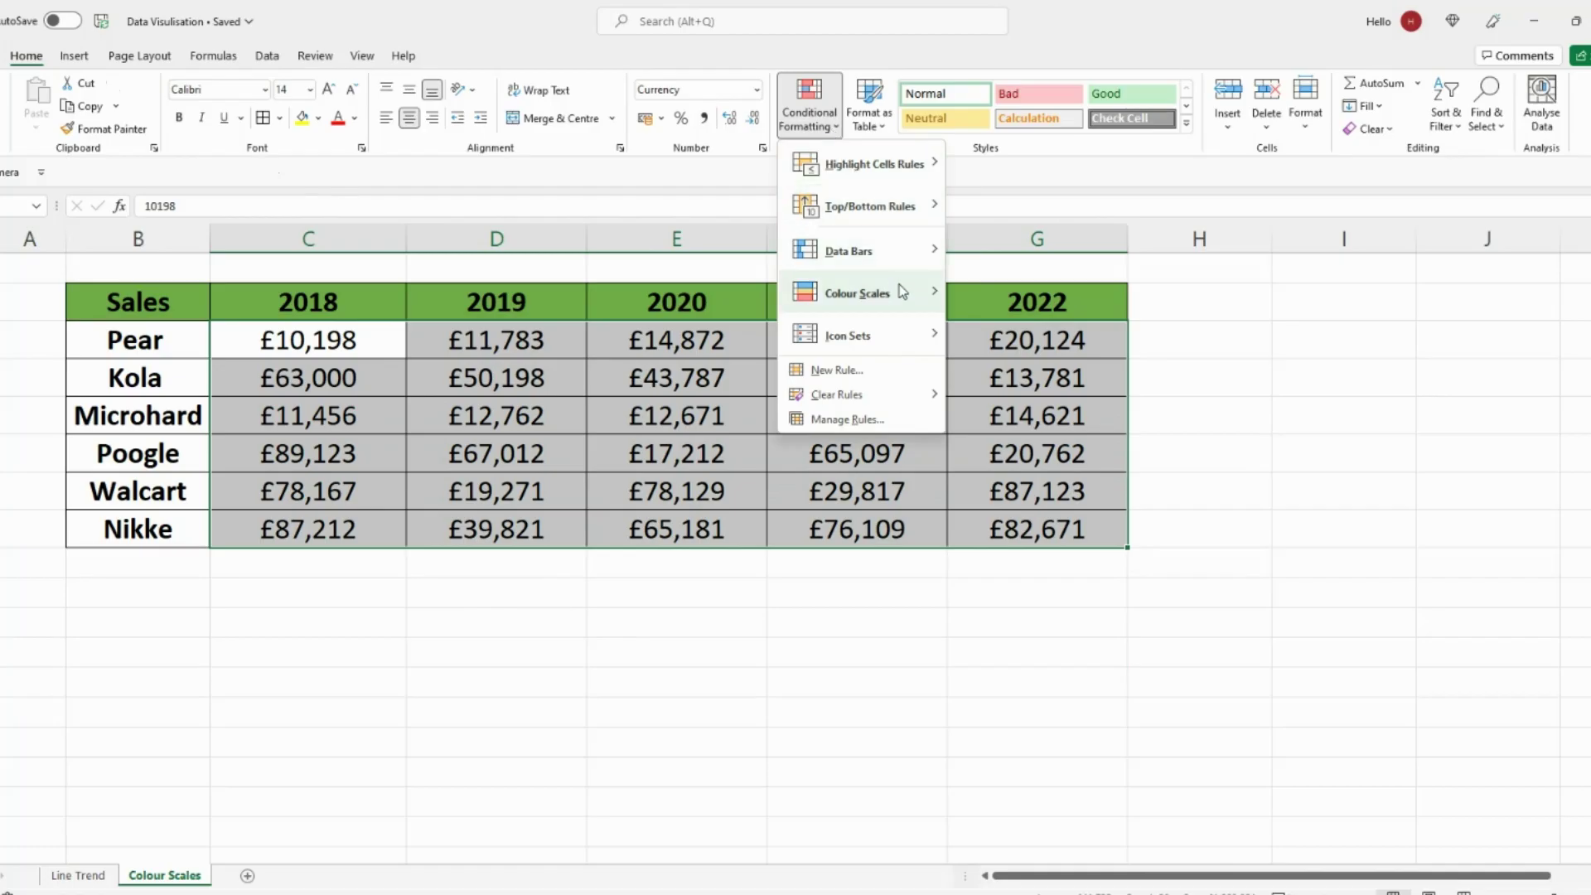
mouse_move(901, 299)
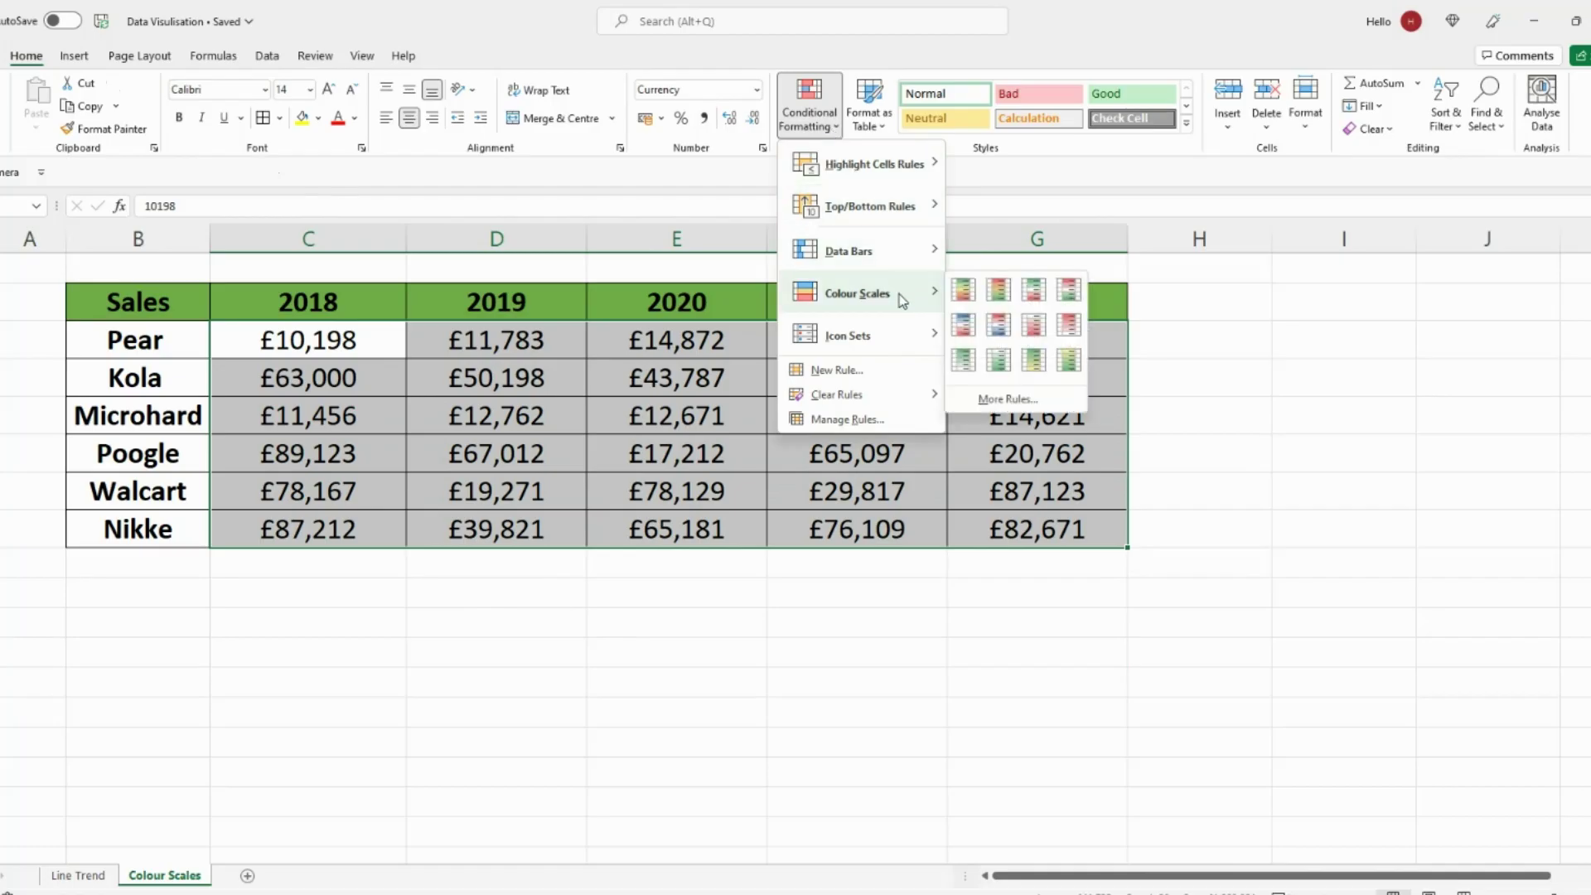
left_click(963, 291)
left_click(1260, 410)
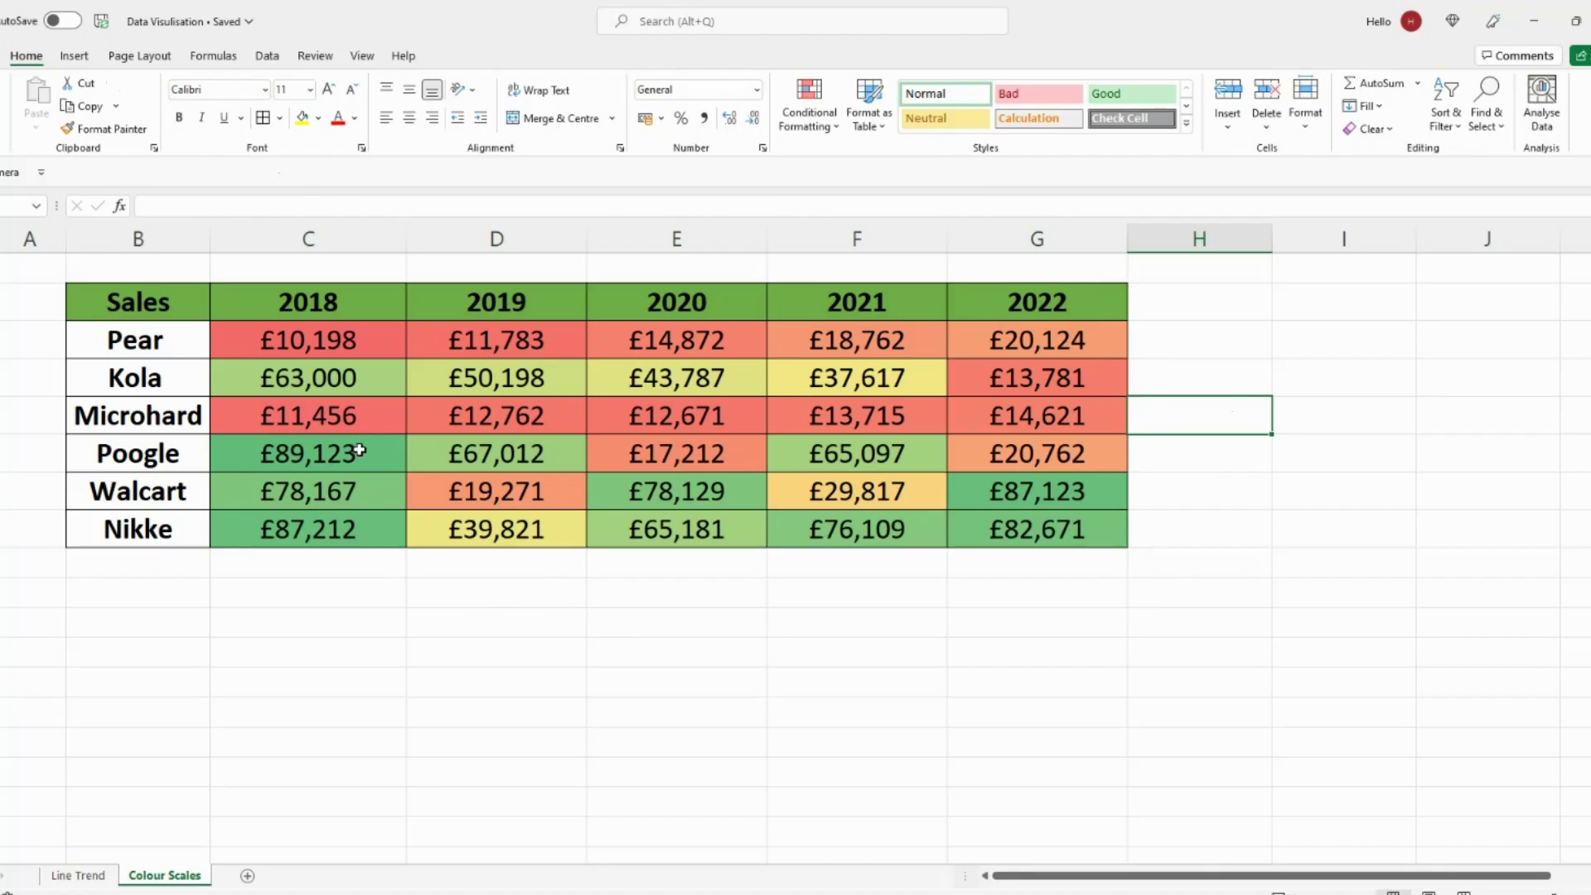
- Check the highest 2018 values, then switch to the Arrow Icons sheet
left_click_drag(350, 452, 357, 531)
left_click(539, 587)
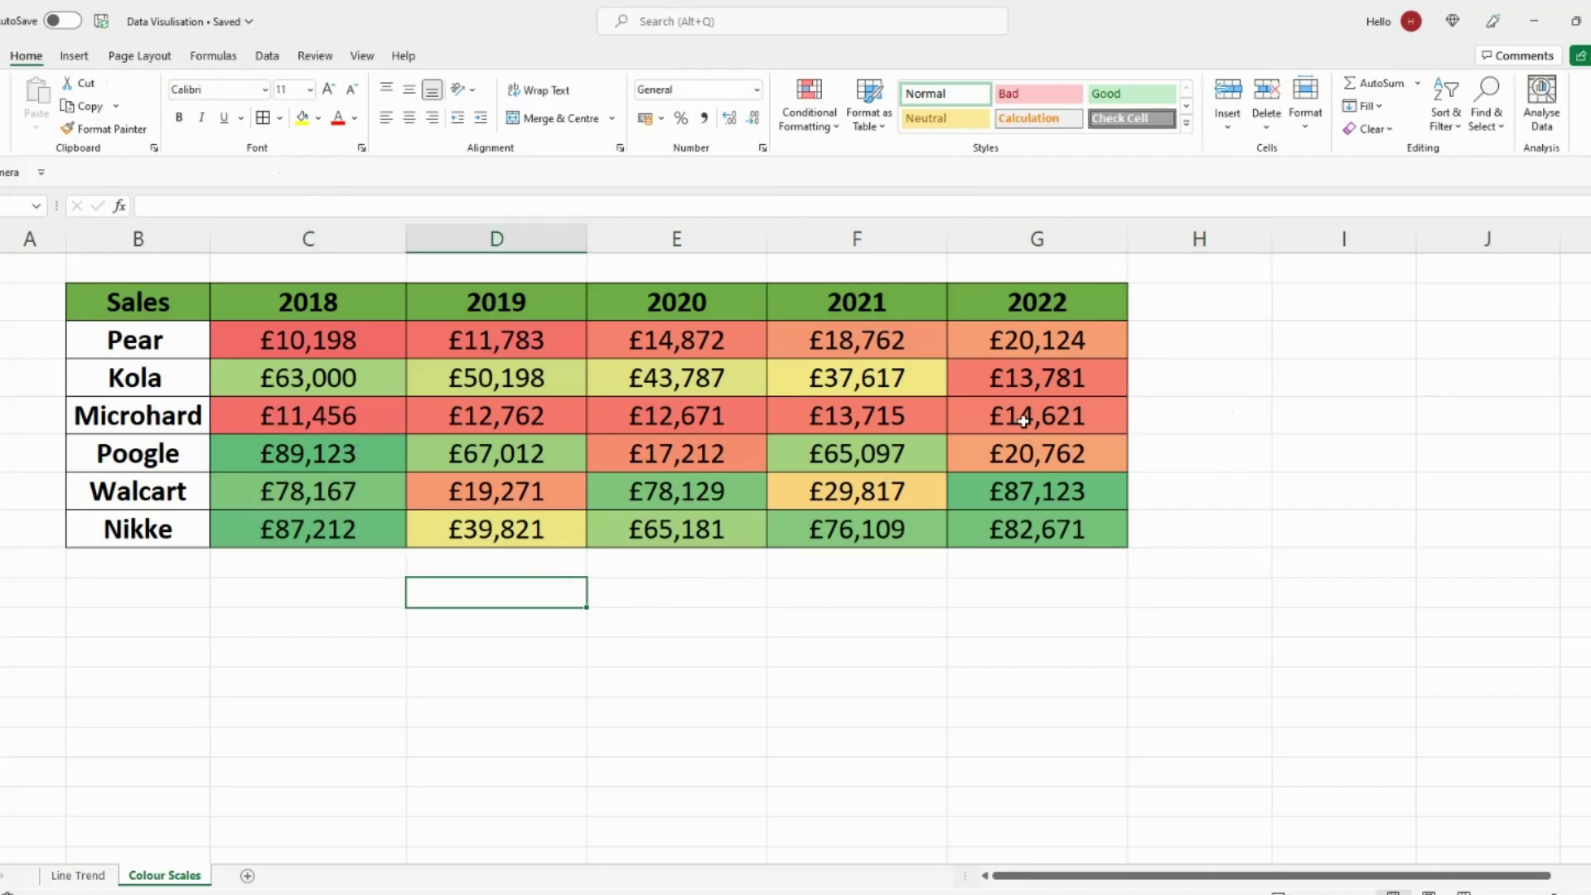
left_click(1050, 417)
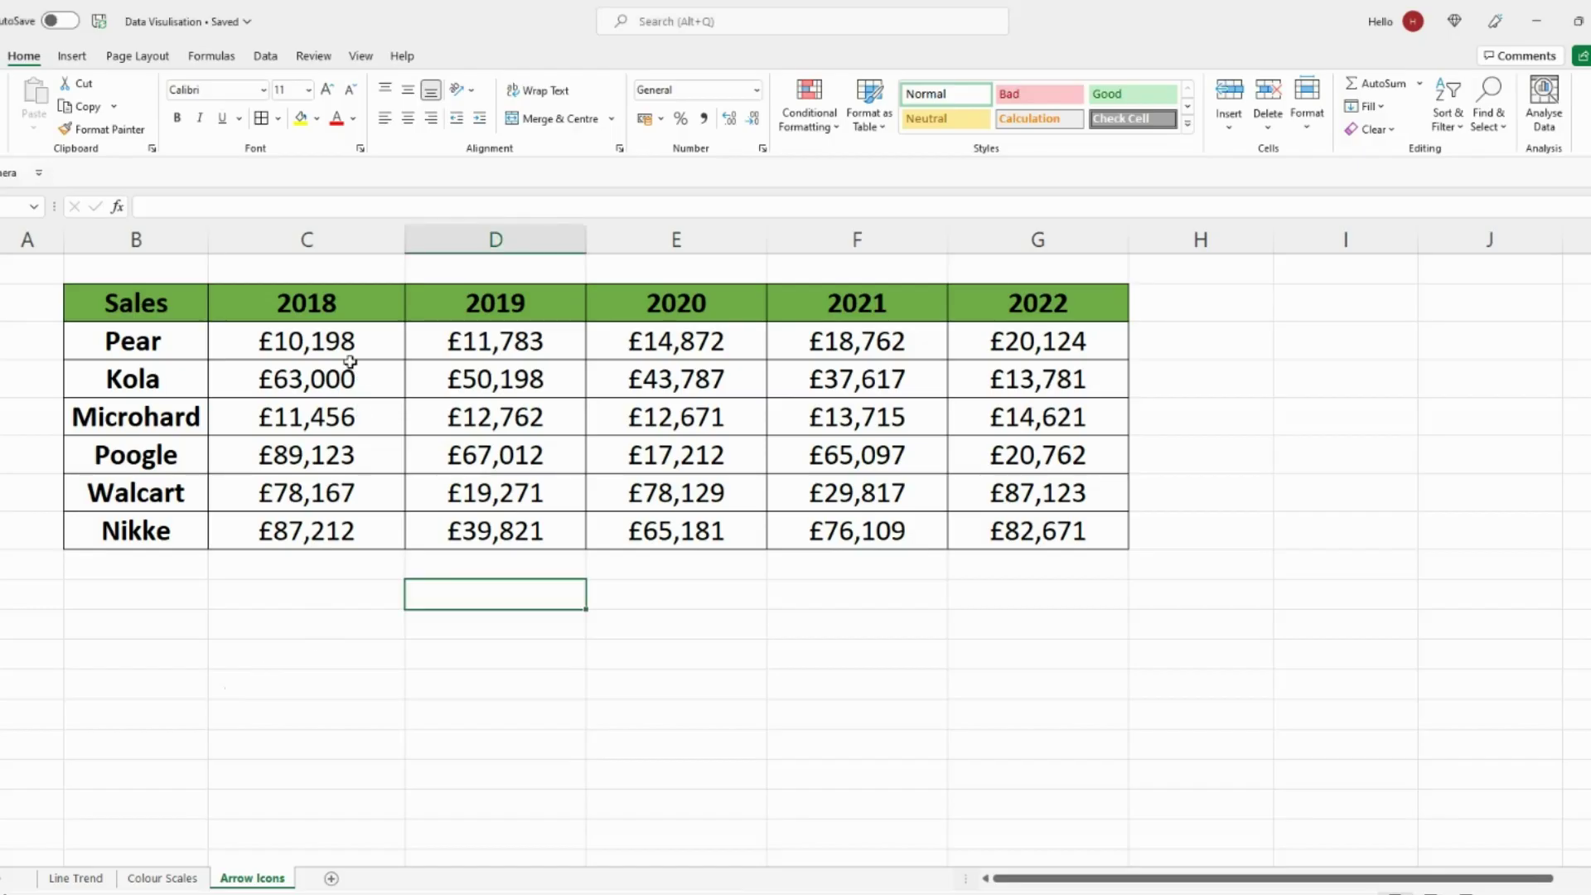
- Apply the 3 Arrows (Coloured) icon set to sales values C3:G8 and check the up-arrow 2018 values
left_click_drag(340, 340, 1019, 519)
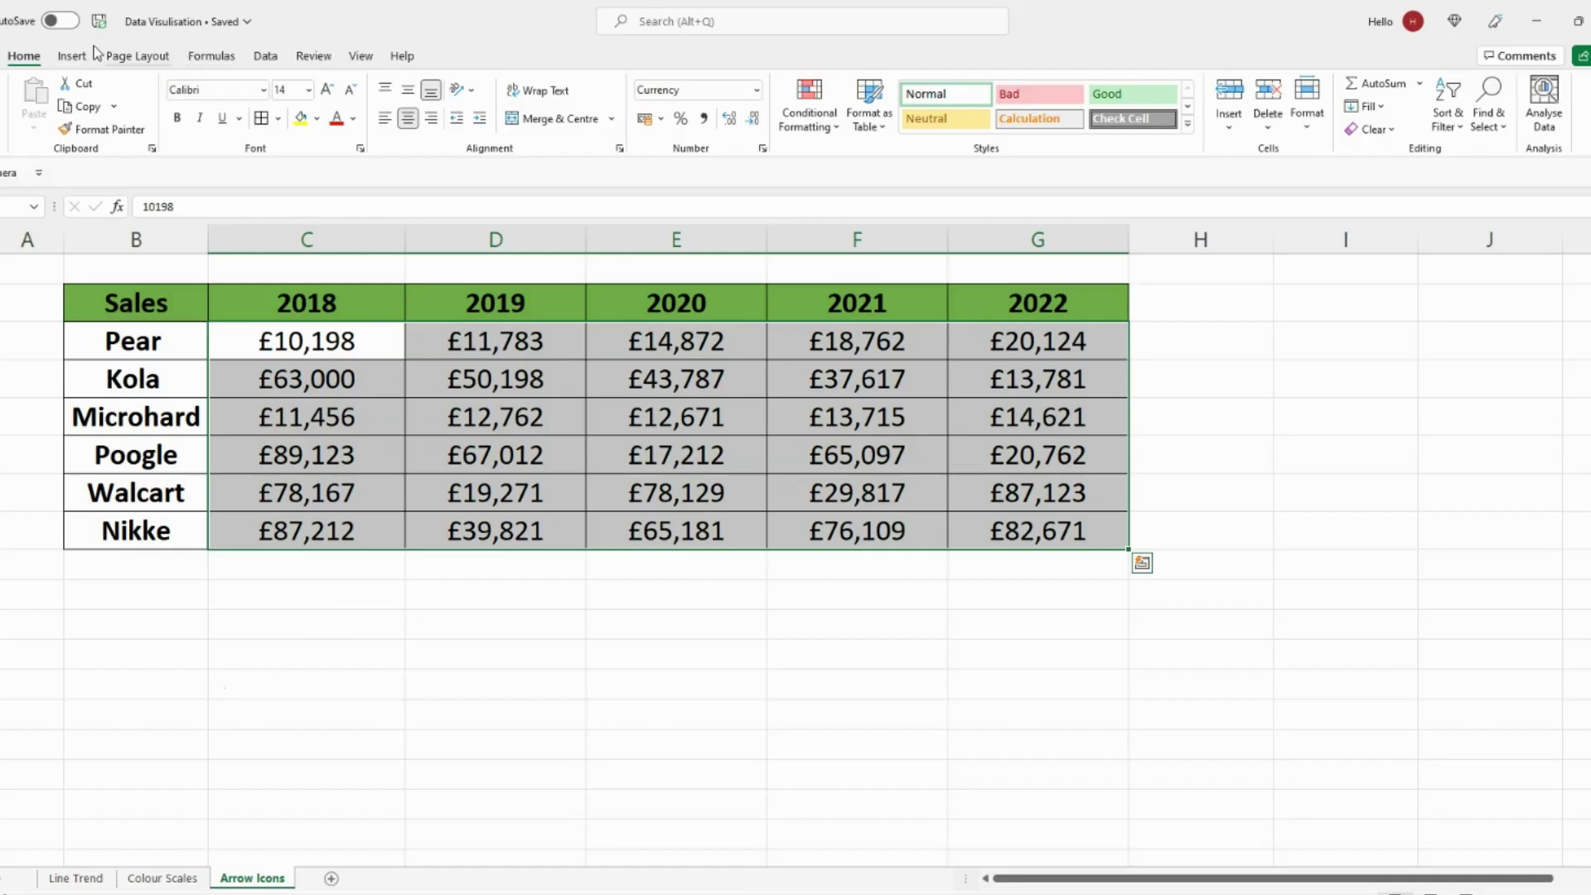
left_click(832, 133)
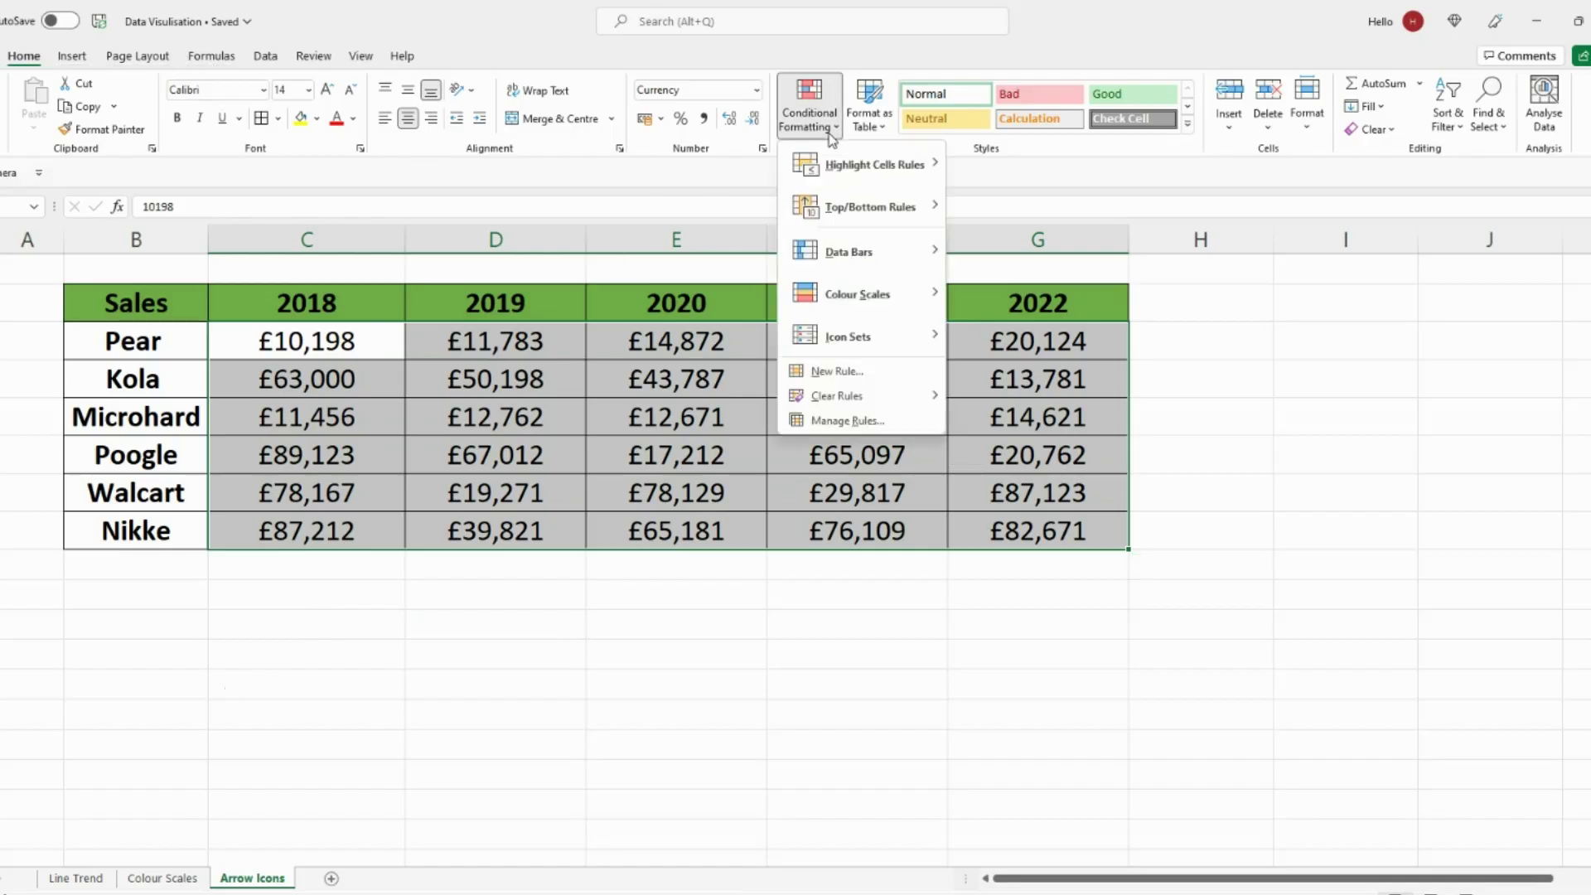
mouse_move(885, 331)
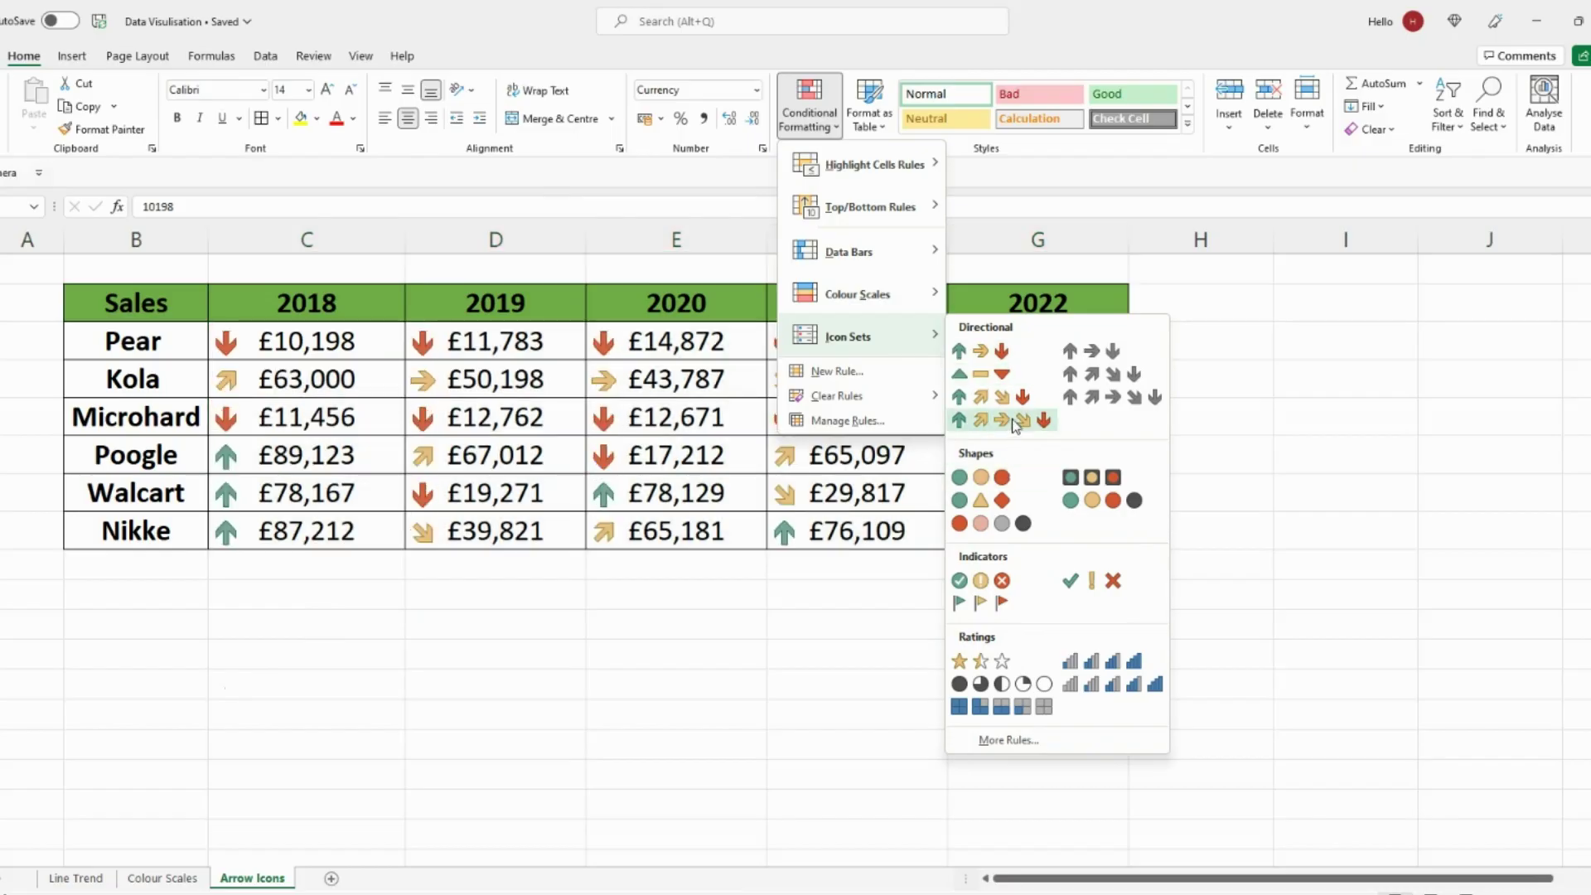
left_click(1002, 352)
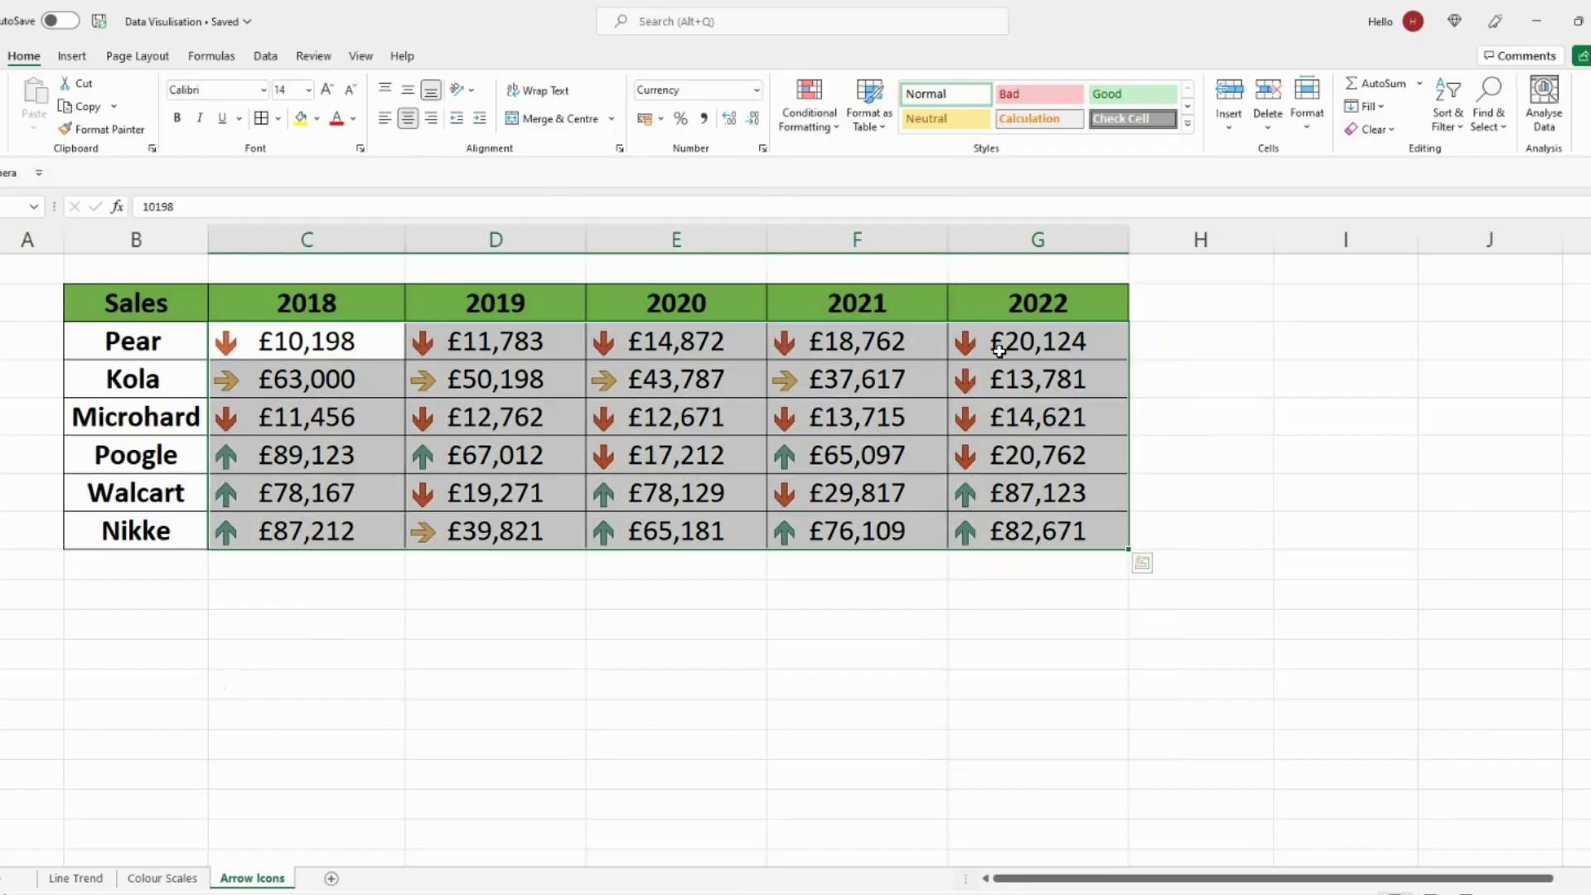
left_click(1291, 492)
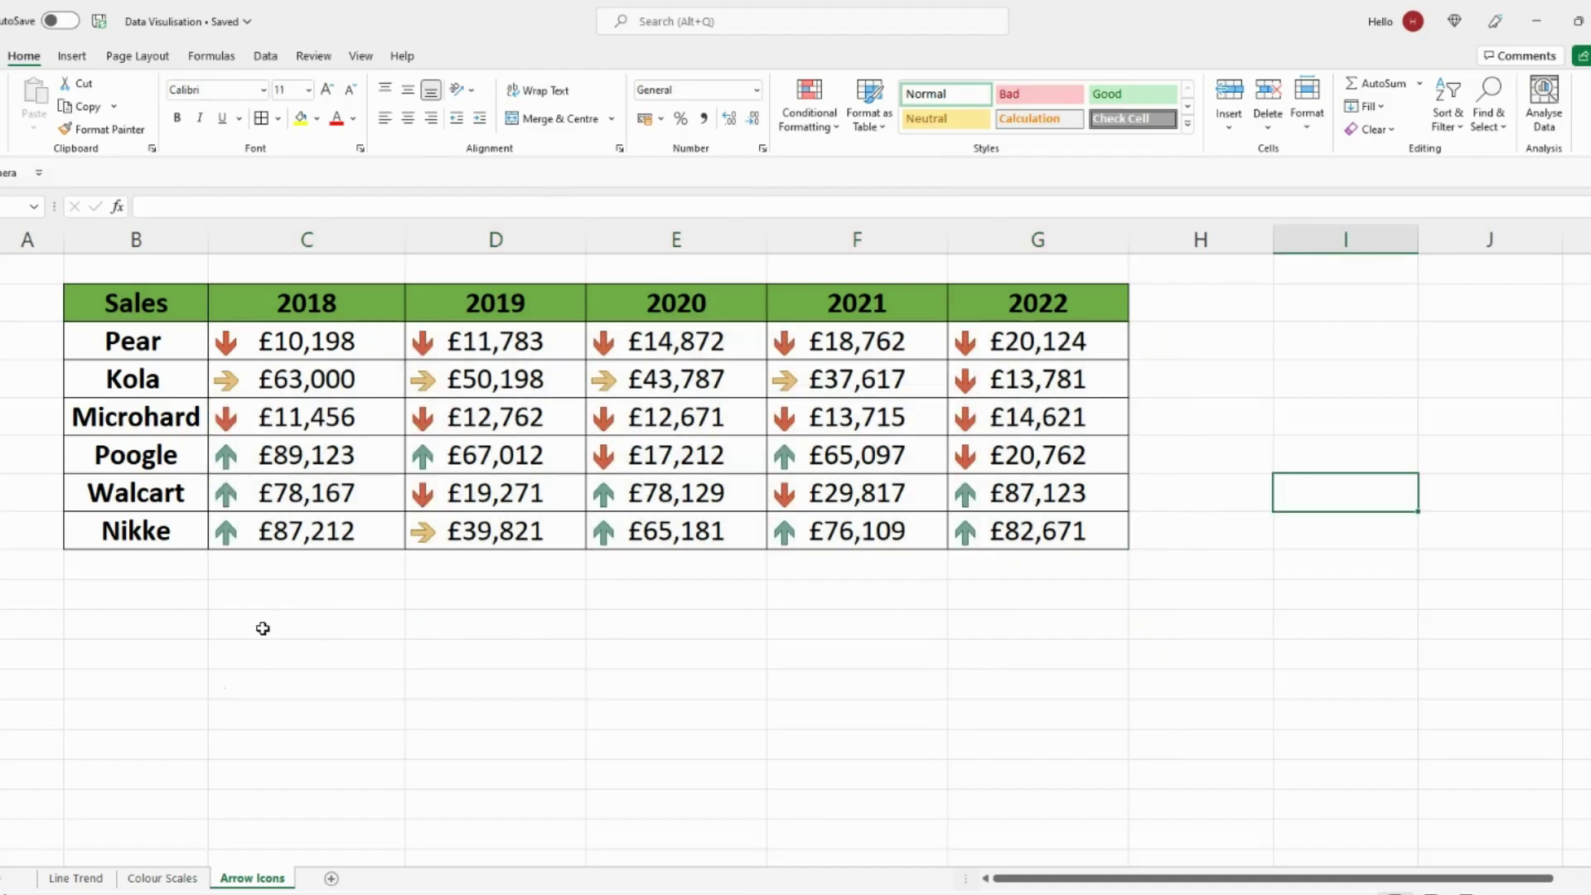
left_click_drag(274, 460, 279, 524)
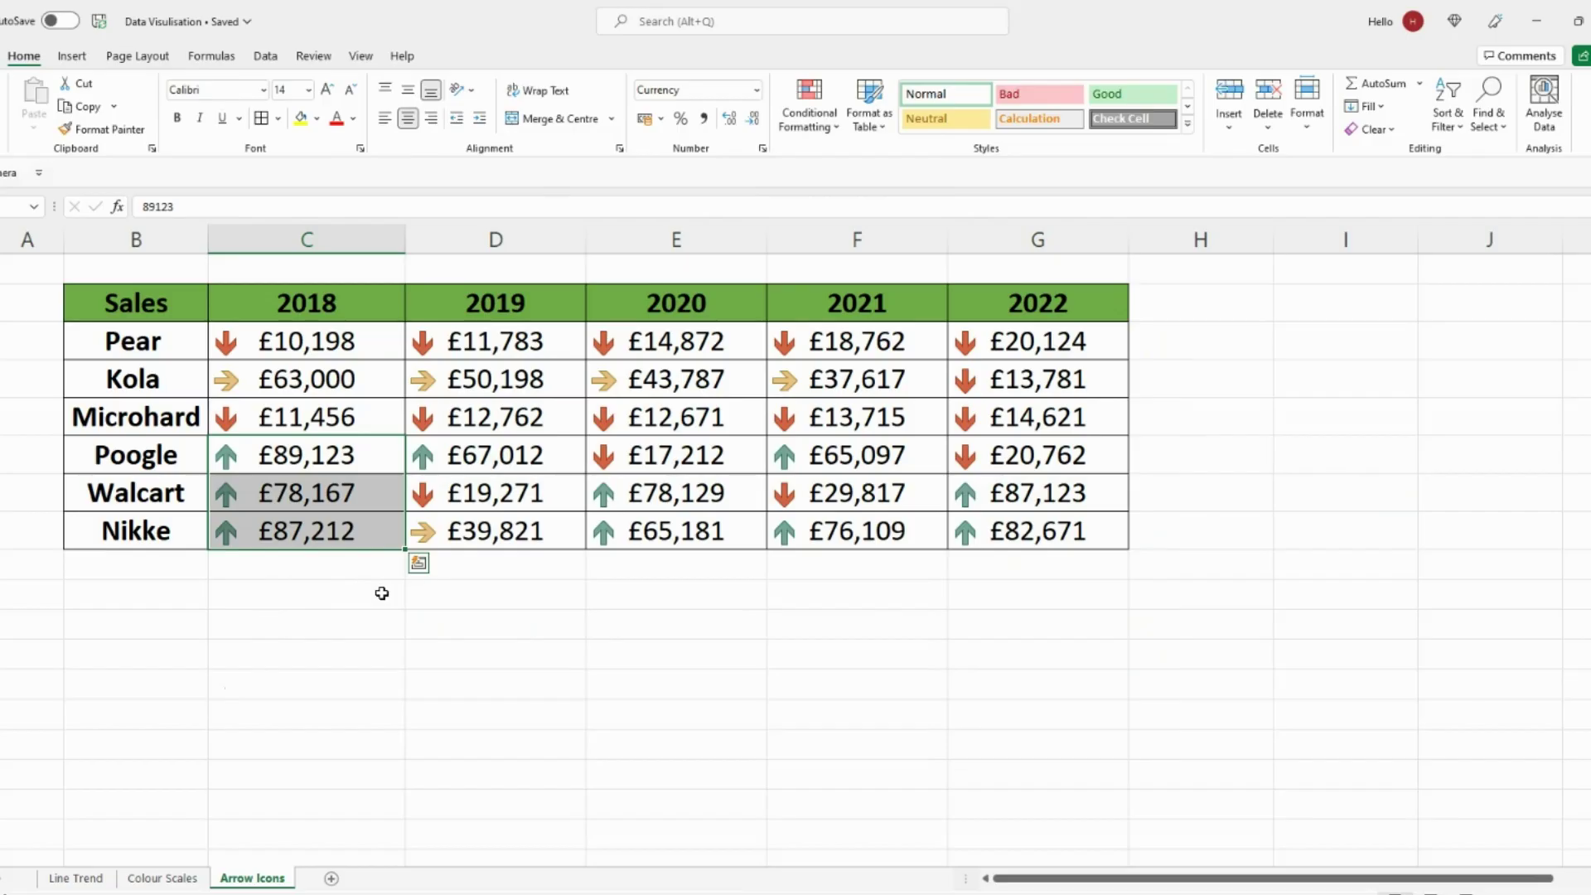
left_click(348, 348)
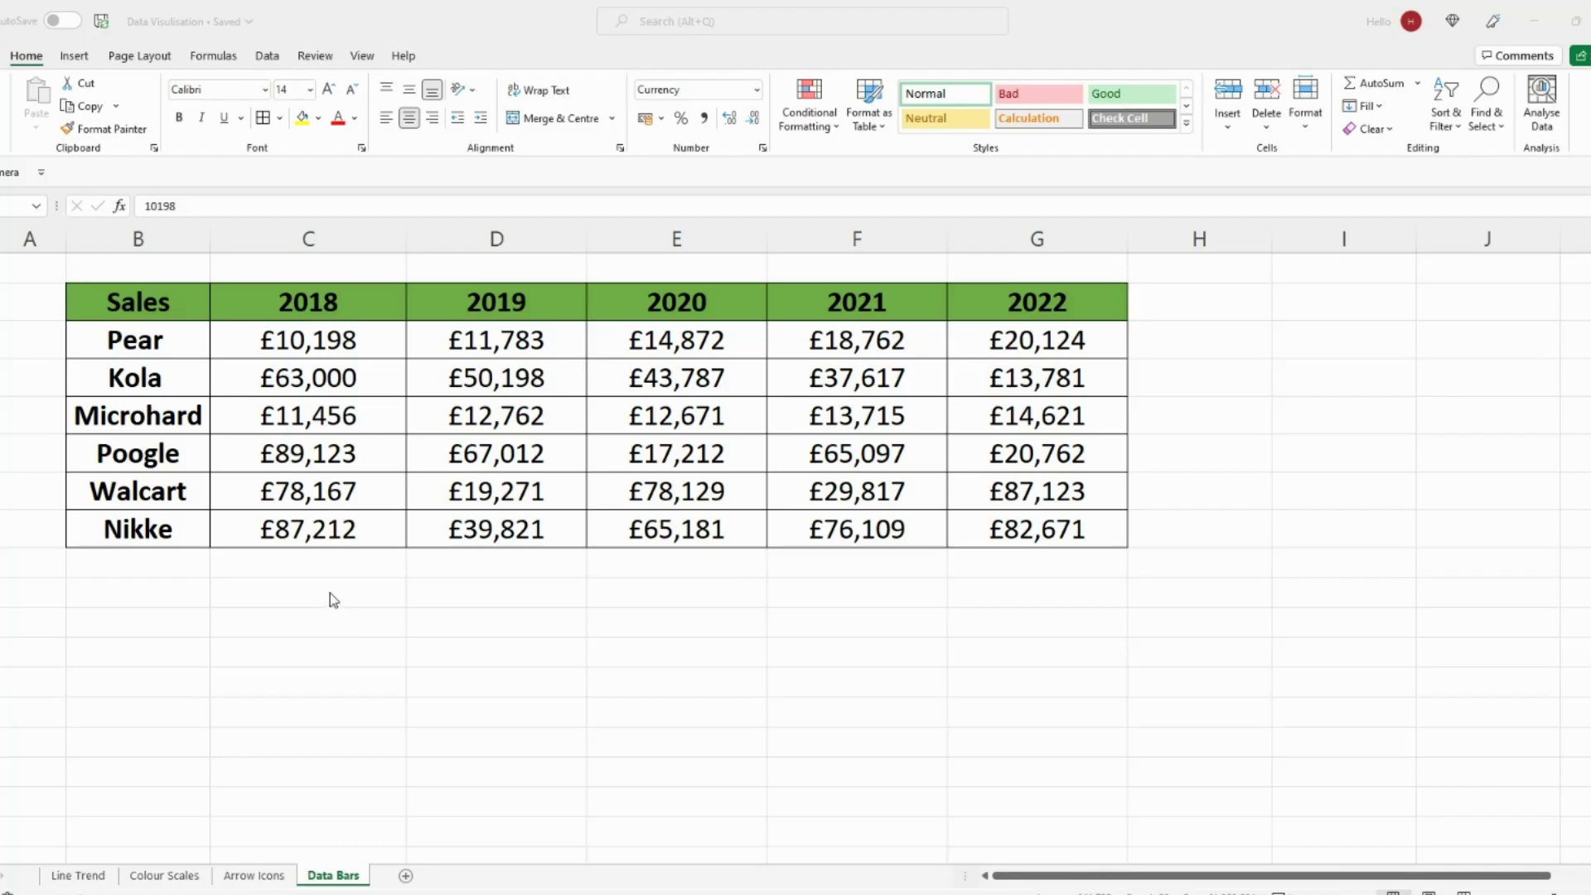
- Add Green Data Bar gradient fill data bars to all sales values from Pear 2018 to Nikke 2022
left_click(340, 375)
left_click(327, 340)
left_click_drag(448, 354, 1077, 530)
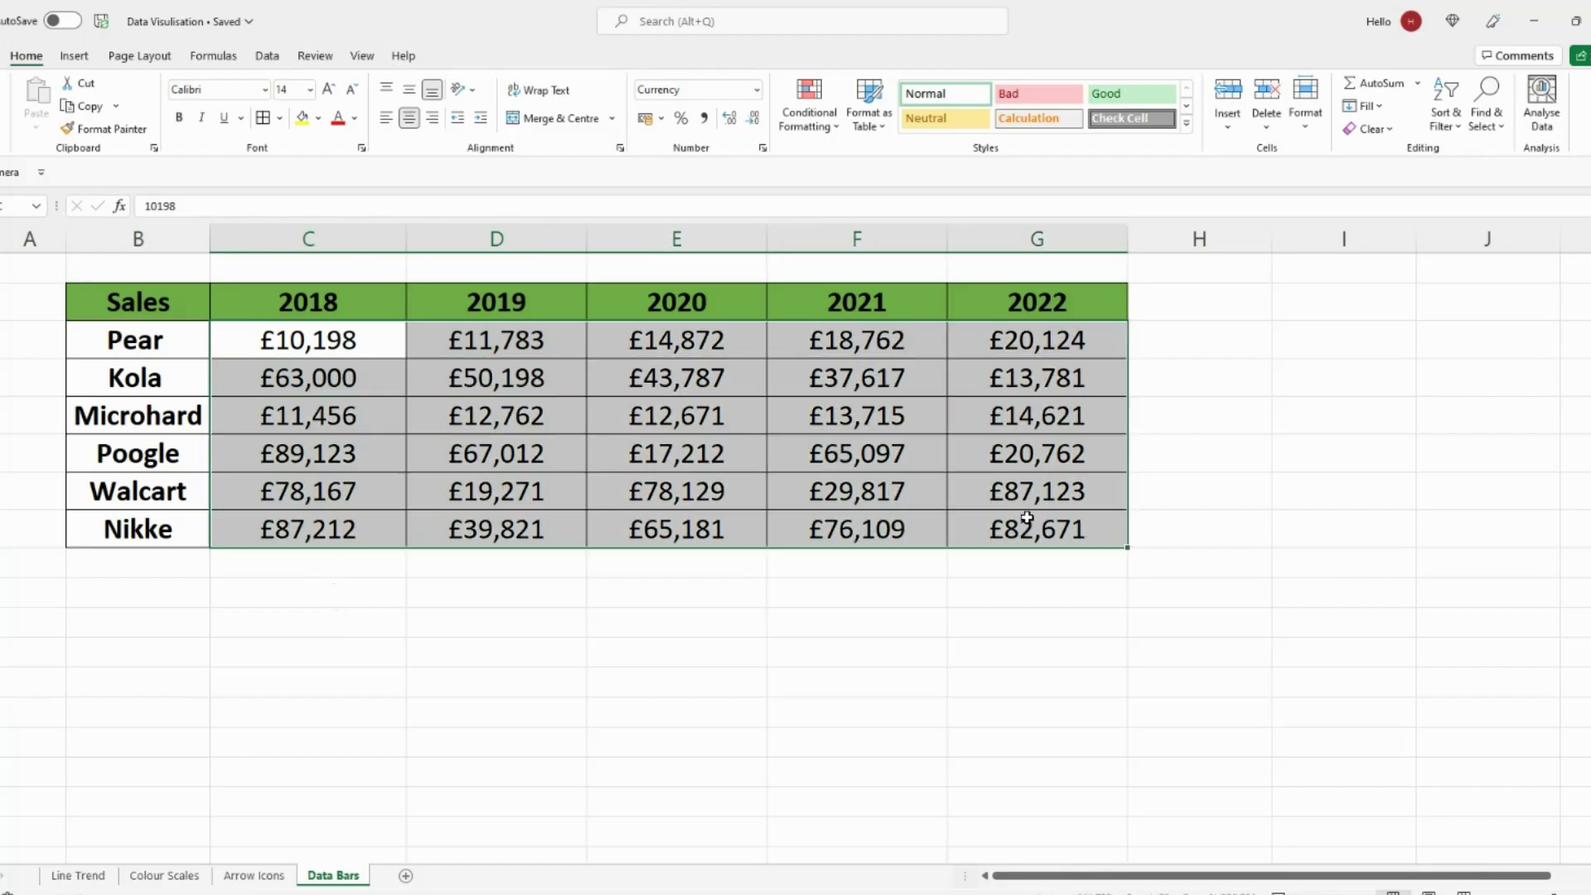
left_click(840, 130)
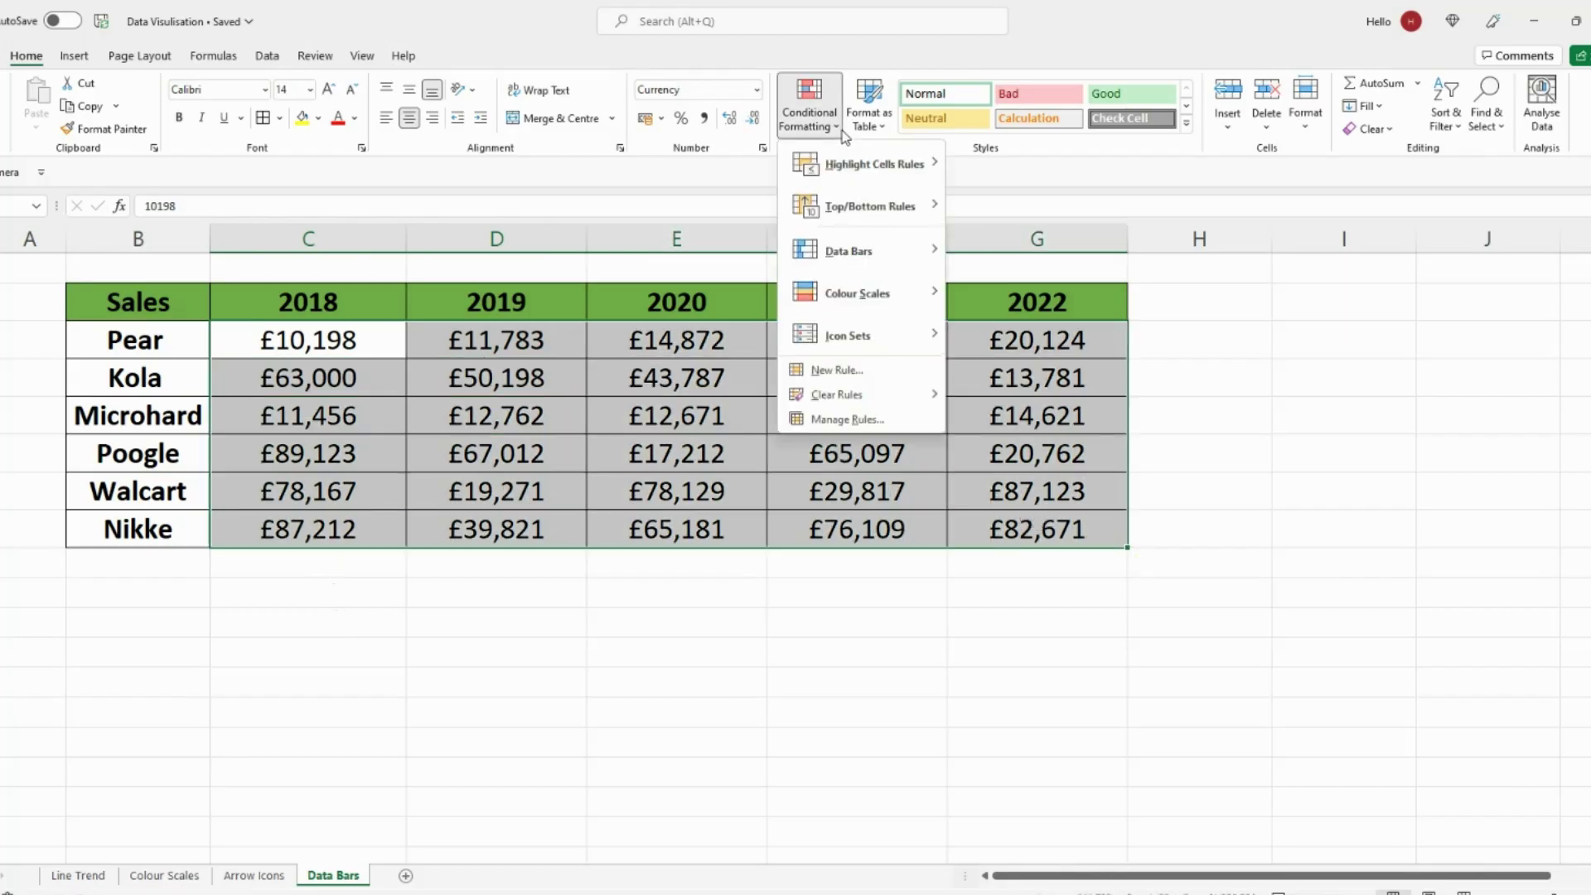
mouse_move(878, 251)
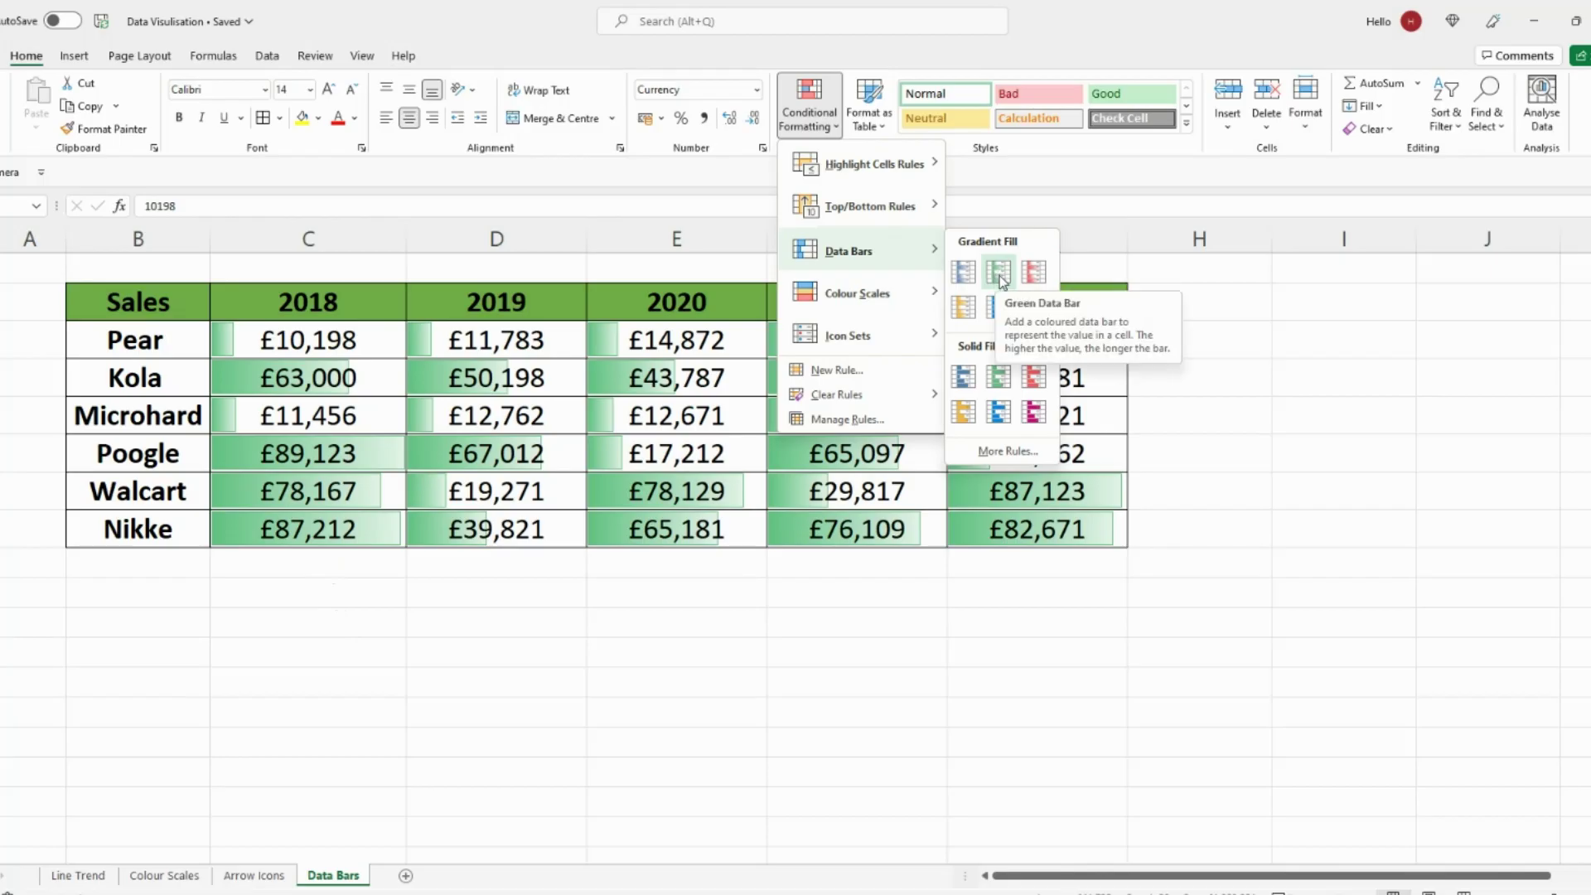
left_click(1000, 275)
left_click(1191, 483)
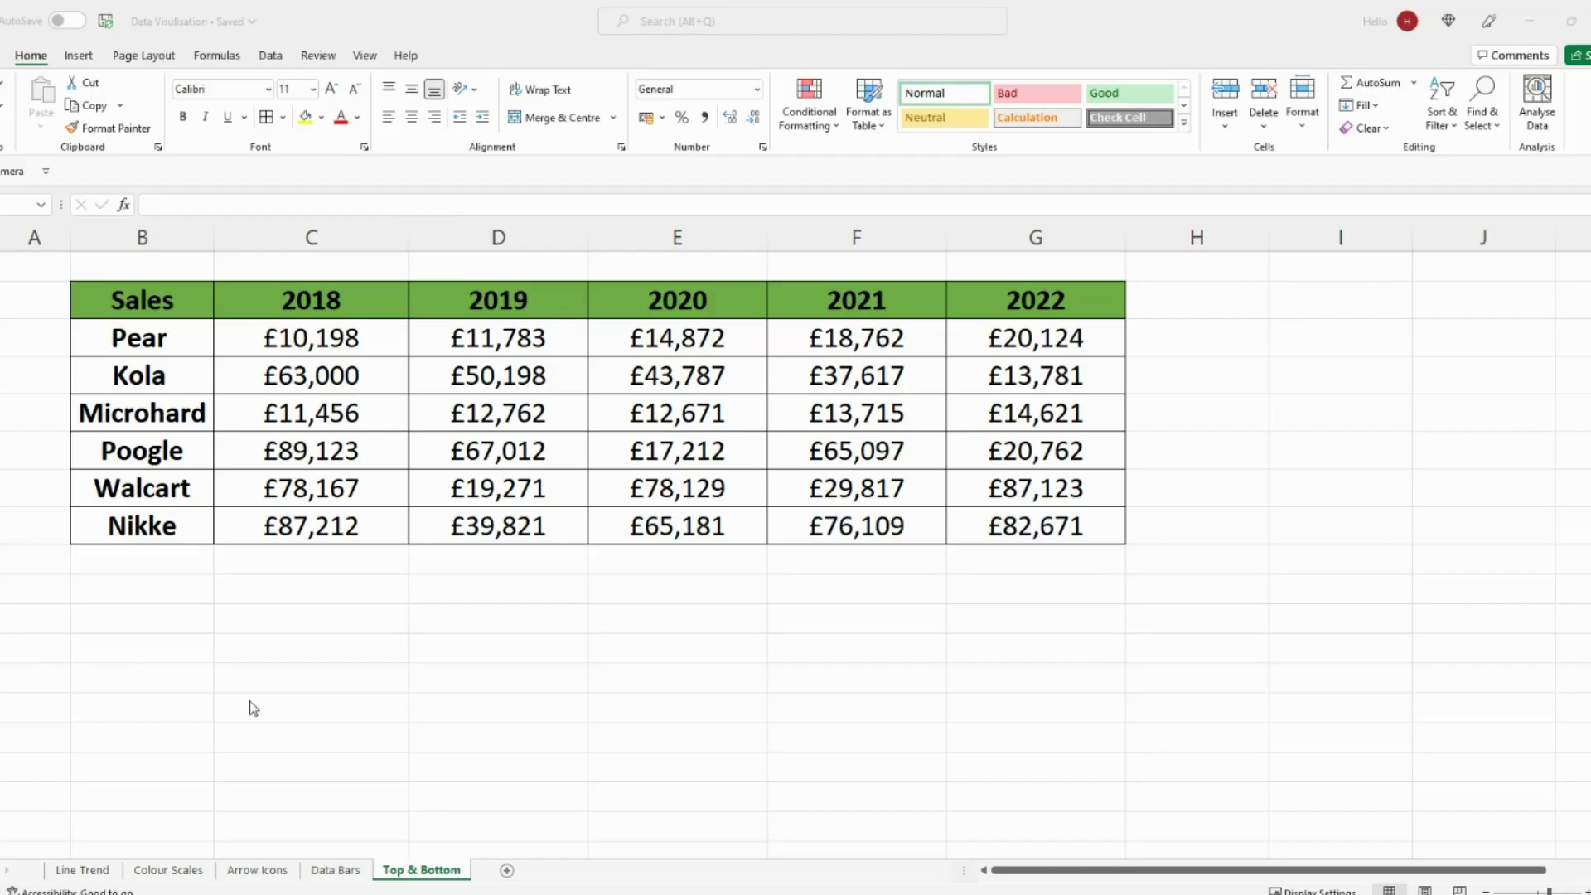
- Apply a Top 10% rule with Green Fill with Dark Green Text to all sales values
left_click_drag(356, 337, 1123, 539)
left_click(828, 133)
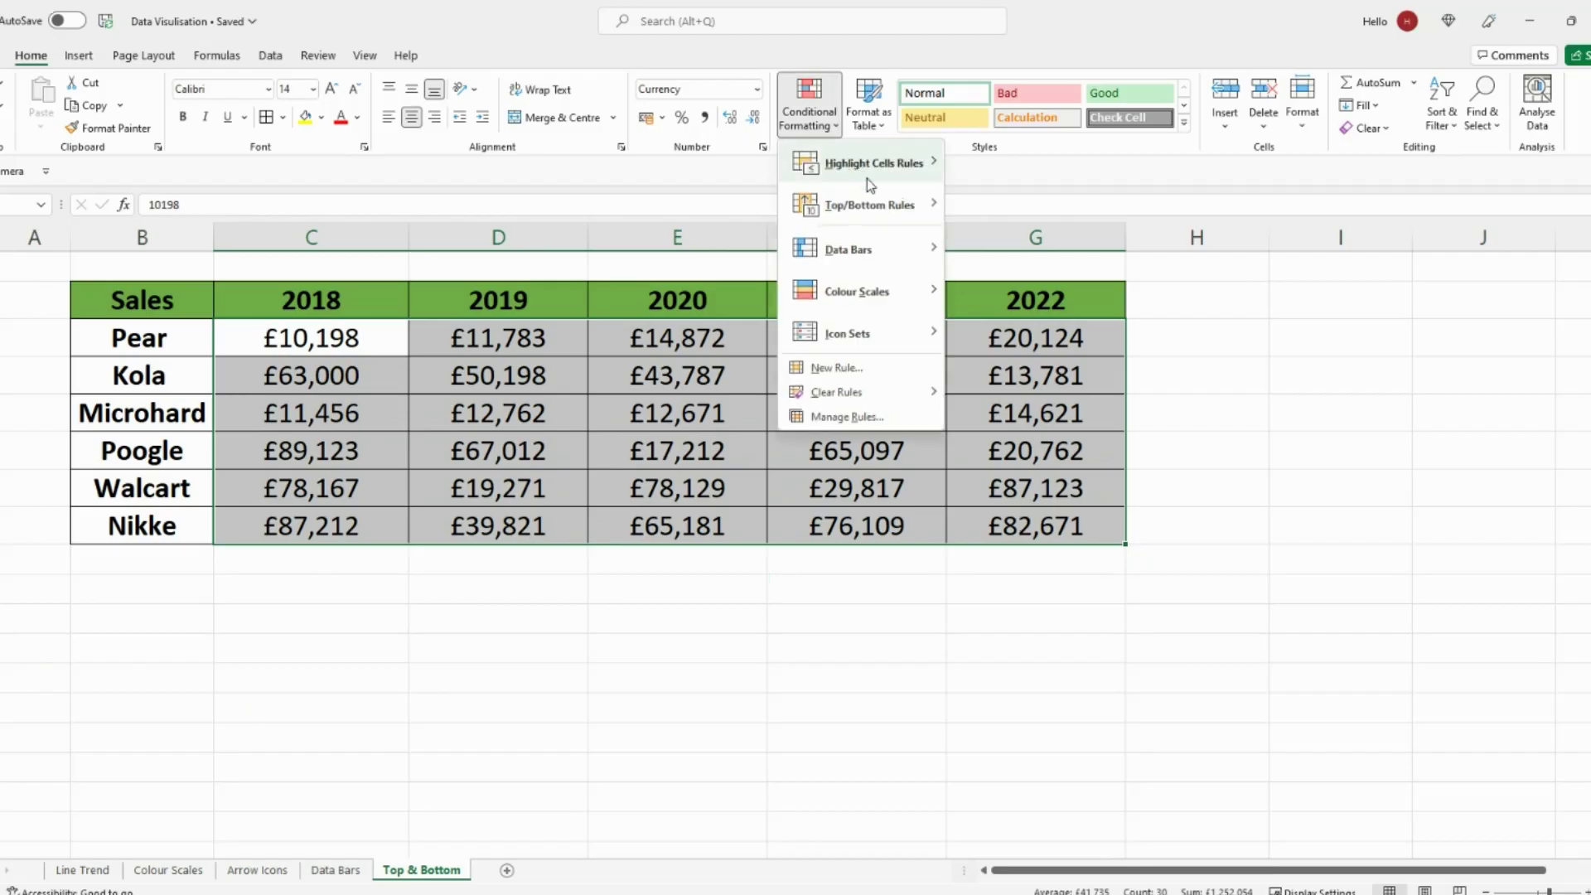
mouse_move(889, 205)
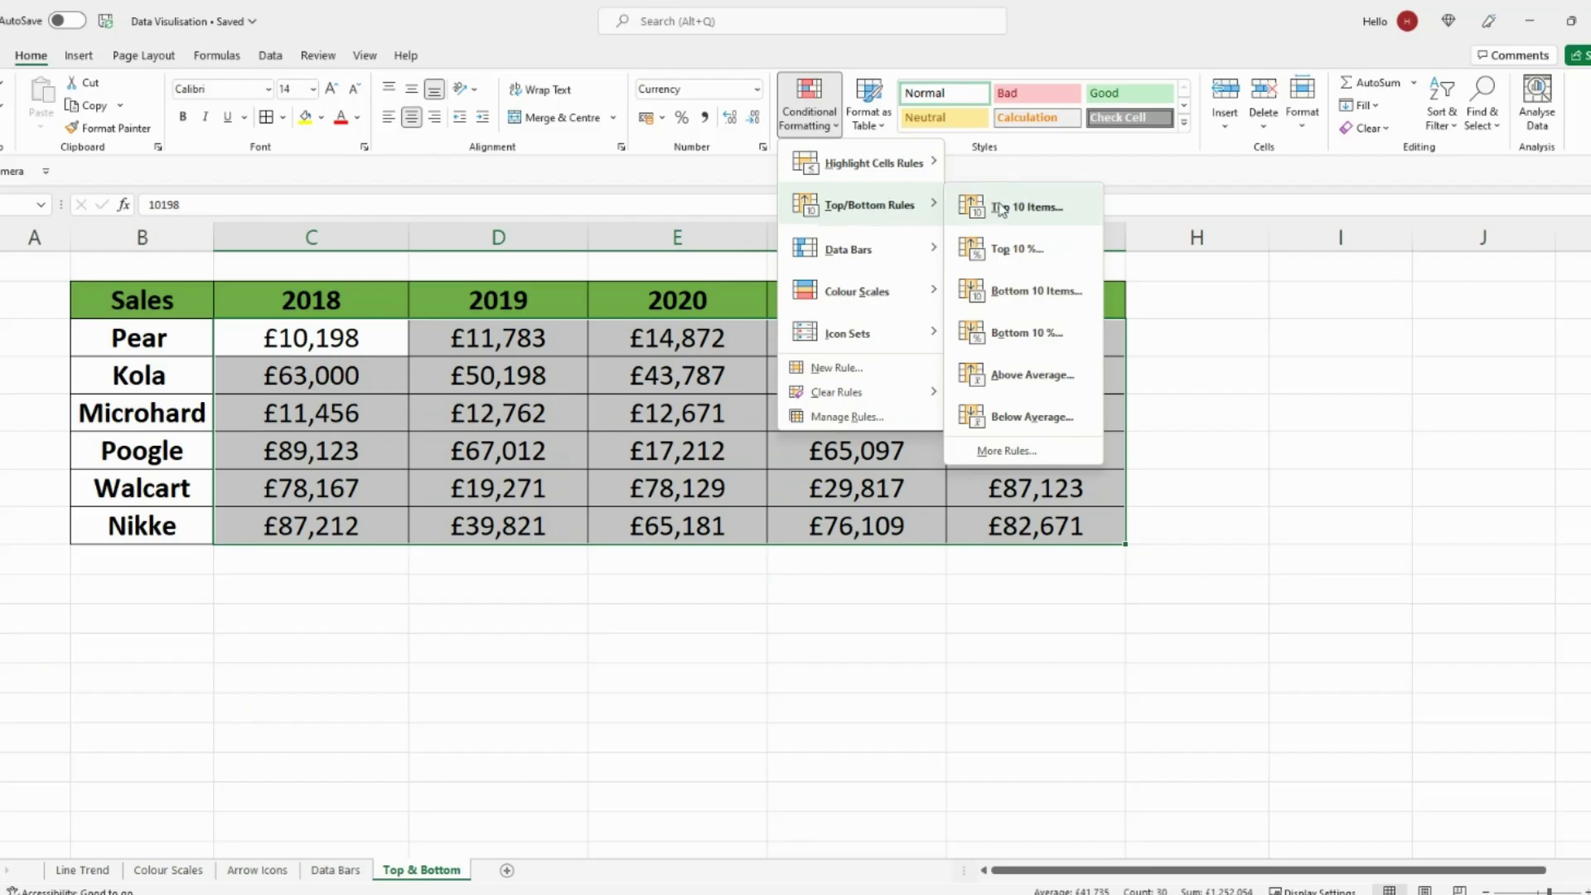
left_click(1027, 250)
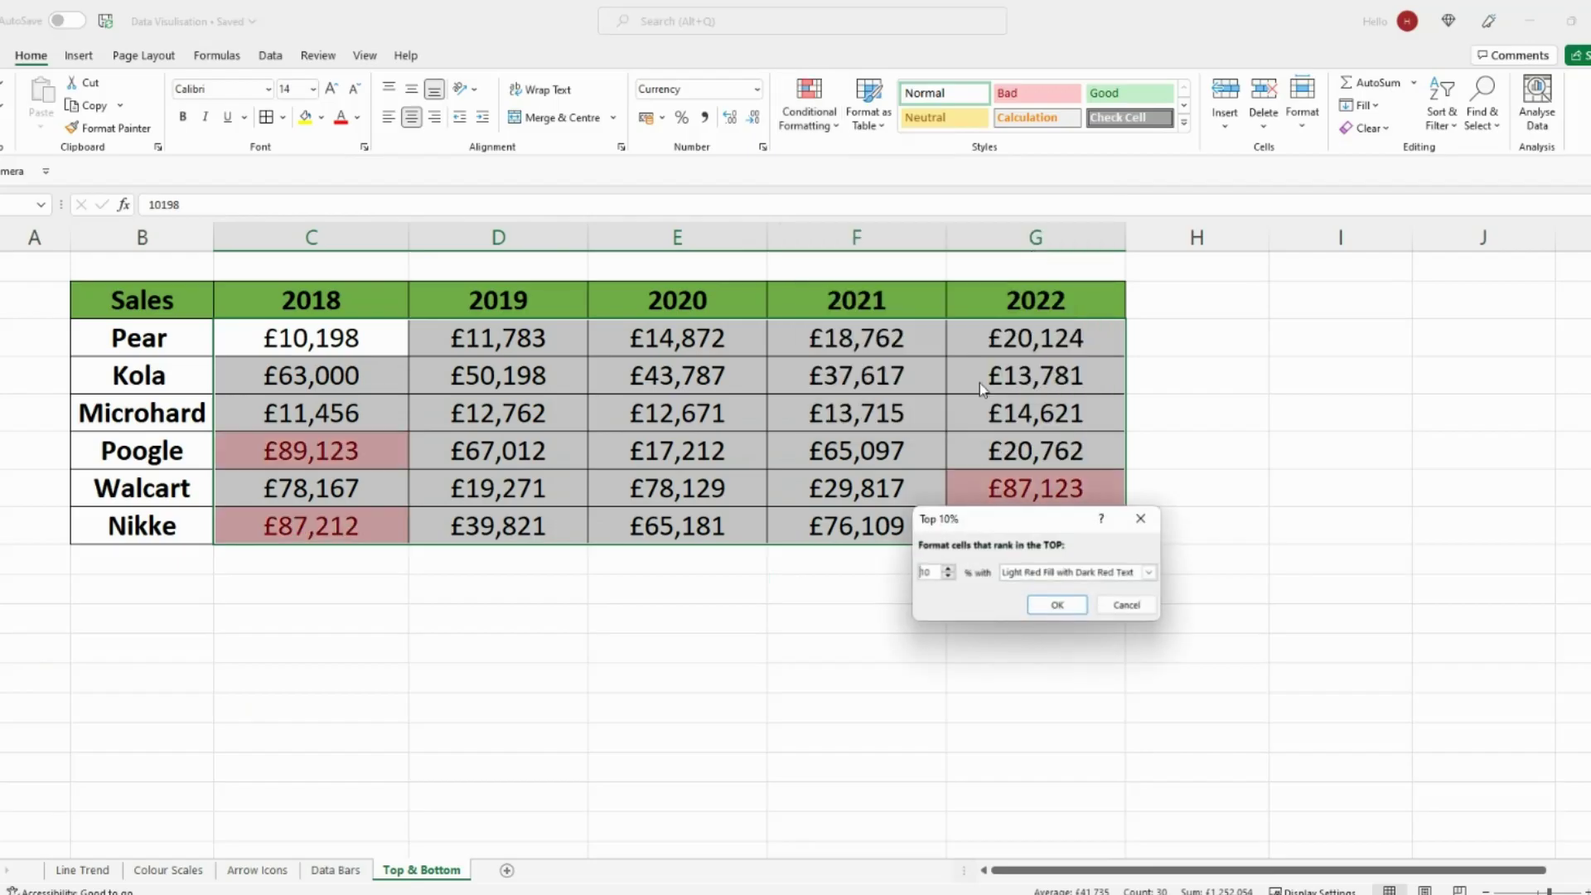
left_click(1149, 572)
left_click(1052, 612)
left_click(1051, 610)
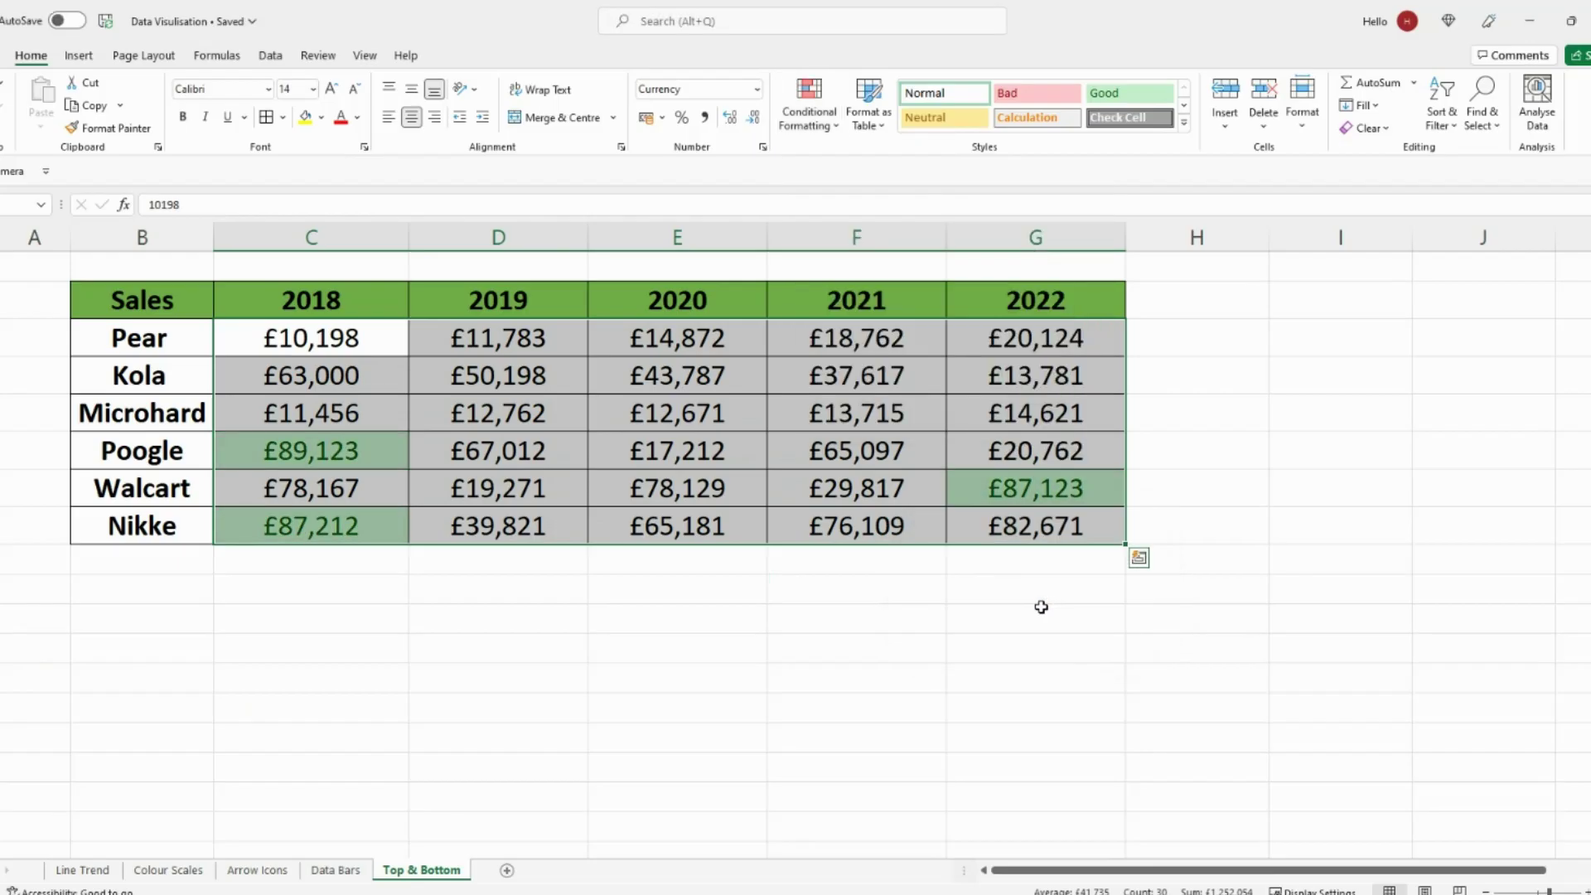
left_click(820, 599)
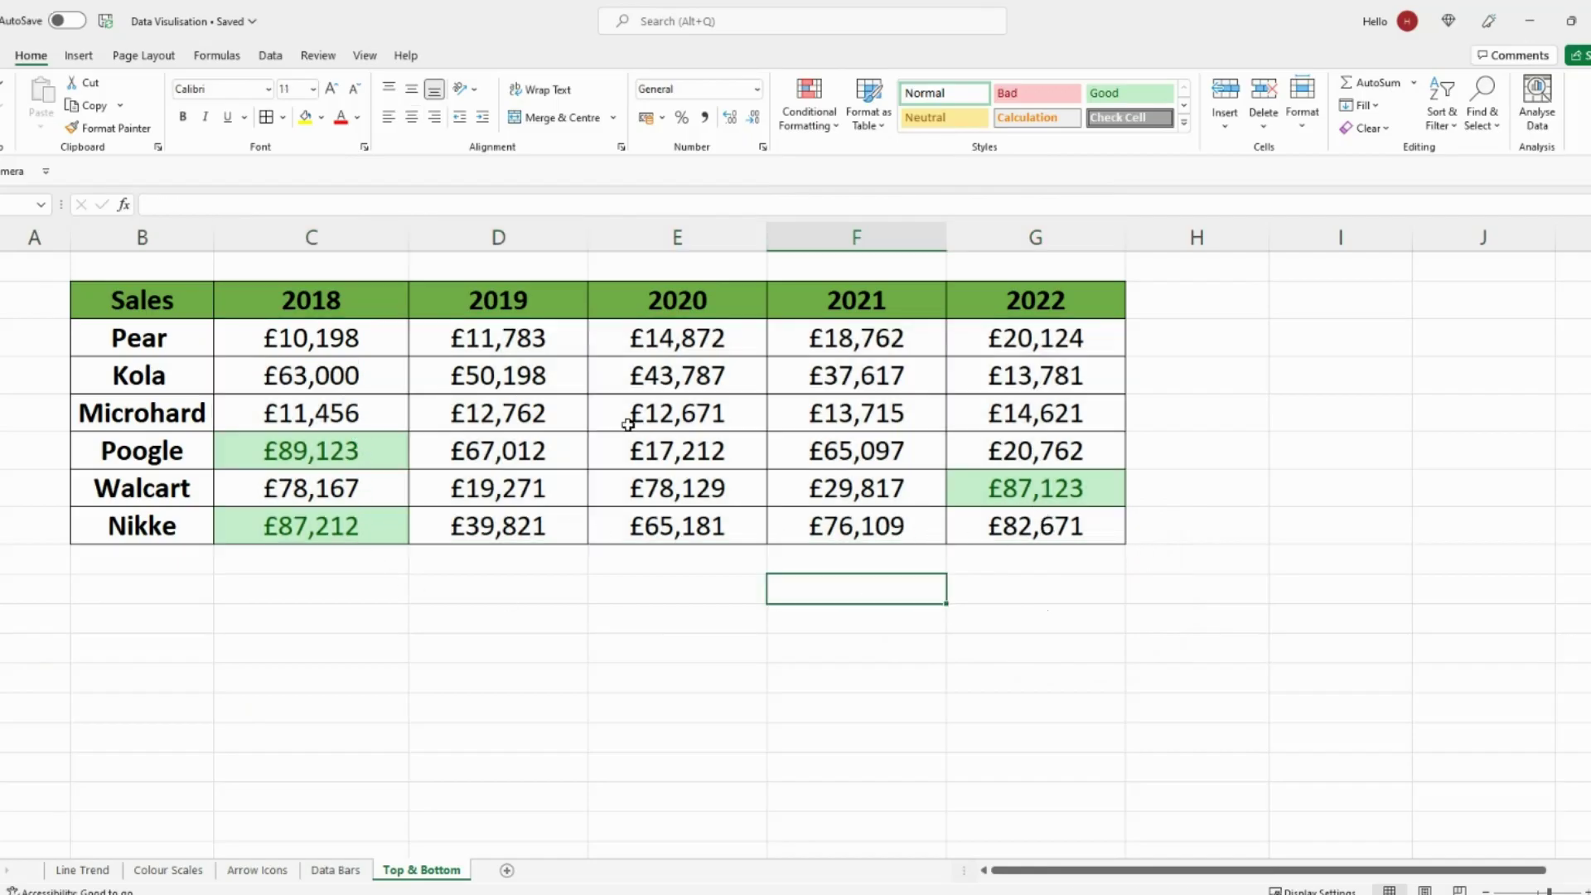
- Apply a Bottom 10% rule with the default Light Red Fill to all sales values
left_click(353, 338)
mouse_move(353, 337)
left_mouse_down()
mouse_move(873, 369)
mouse_move(973, 497)
mouse_move(1102, 531)
left_mouse_up()
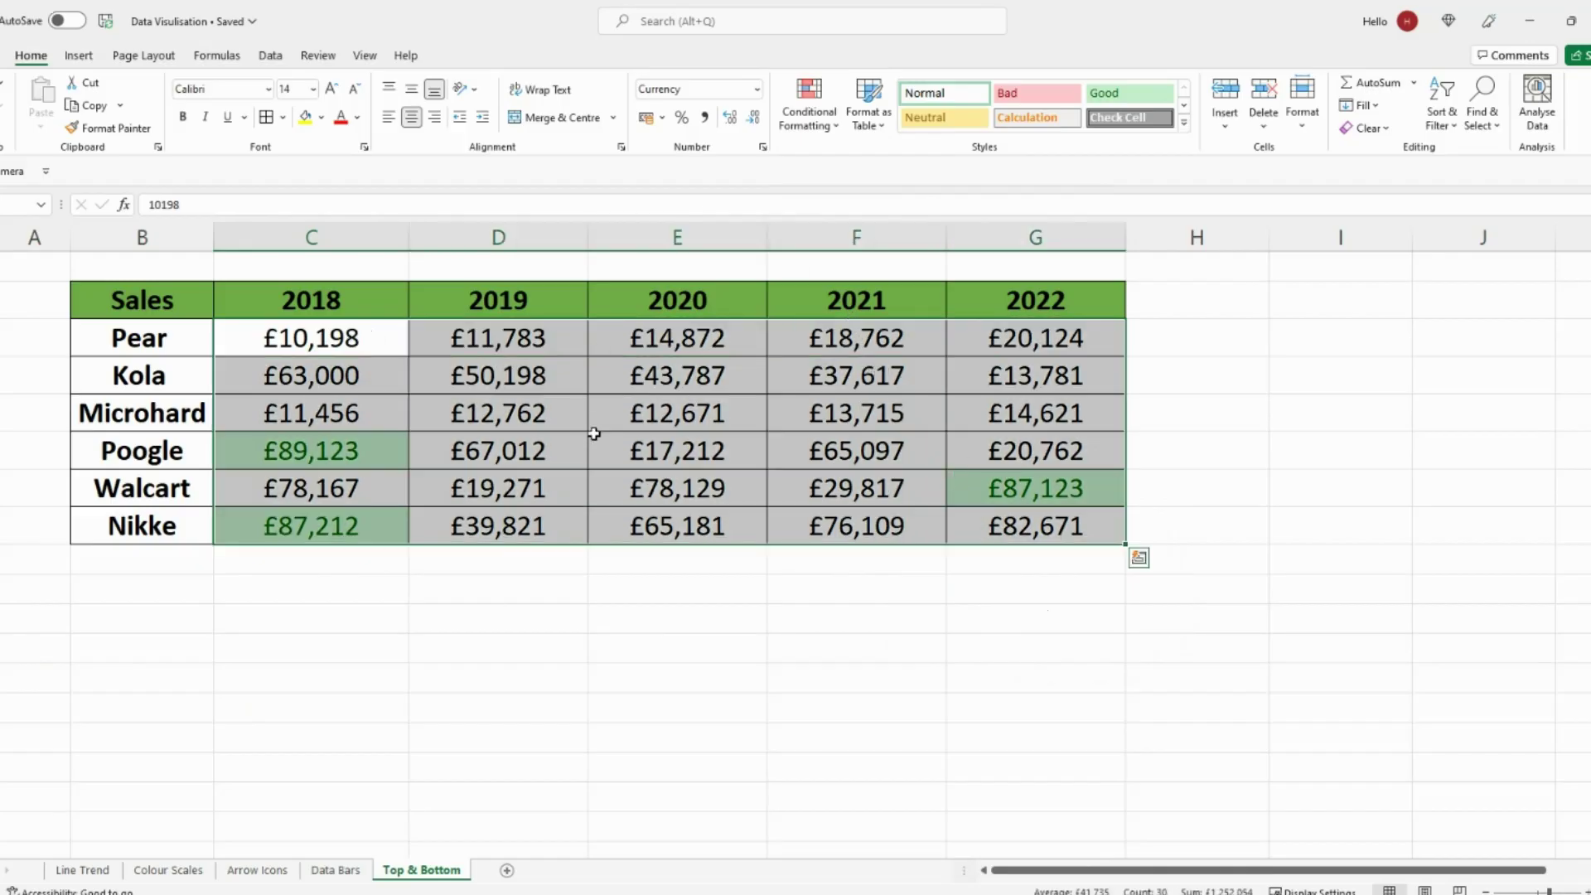
left_click(833, 124)
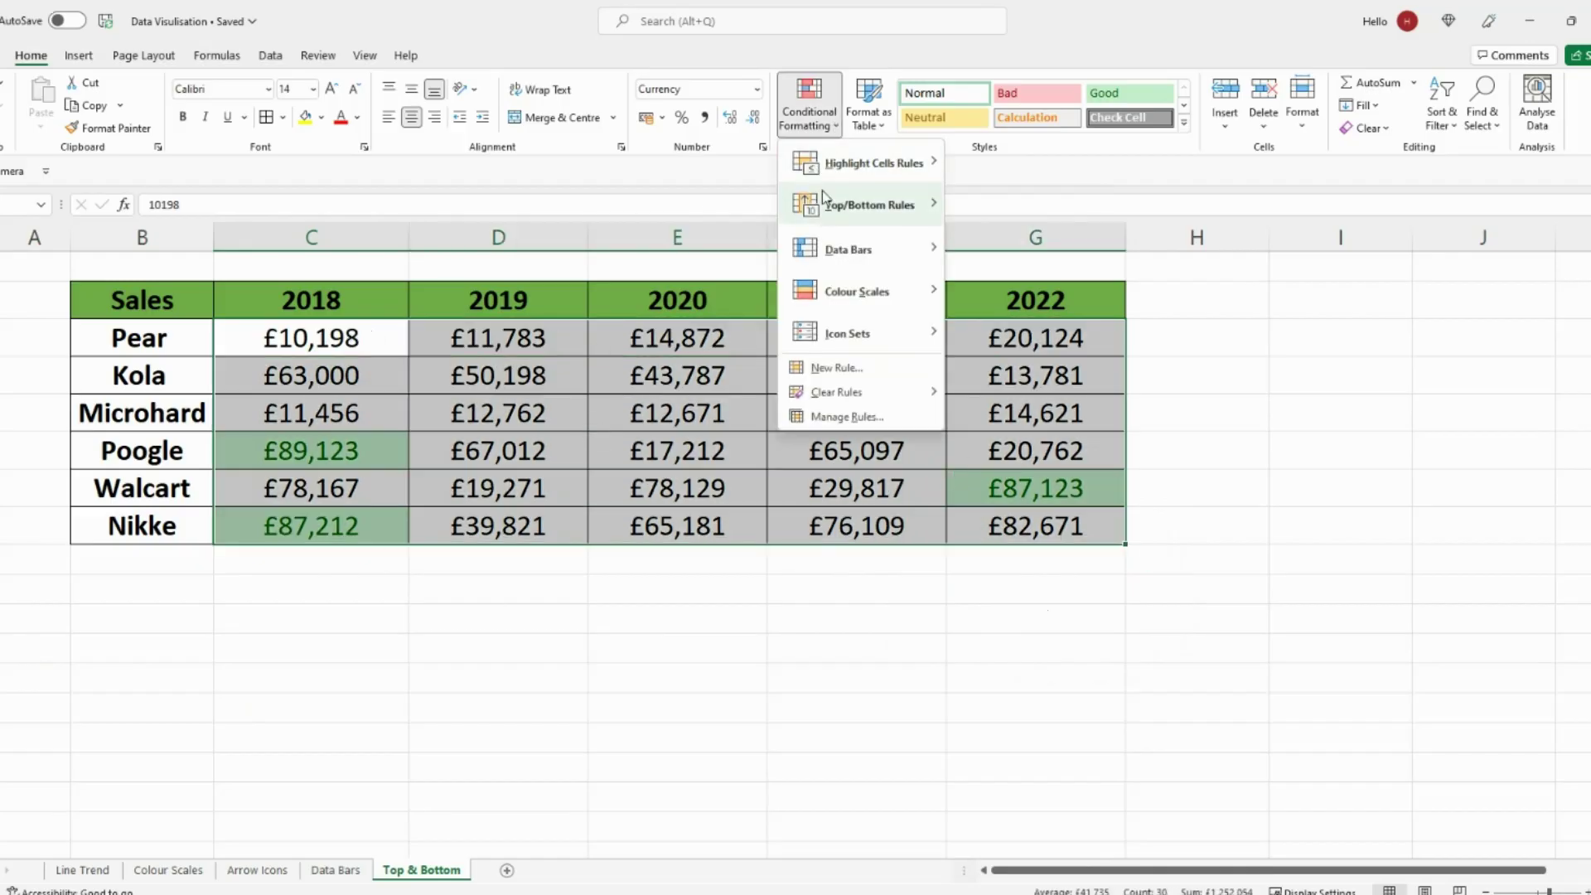
mouse_move(909, 214)
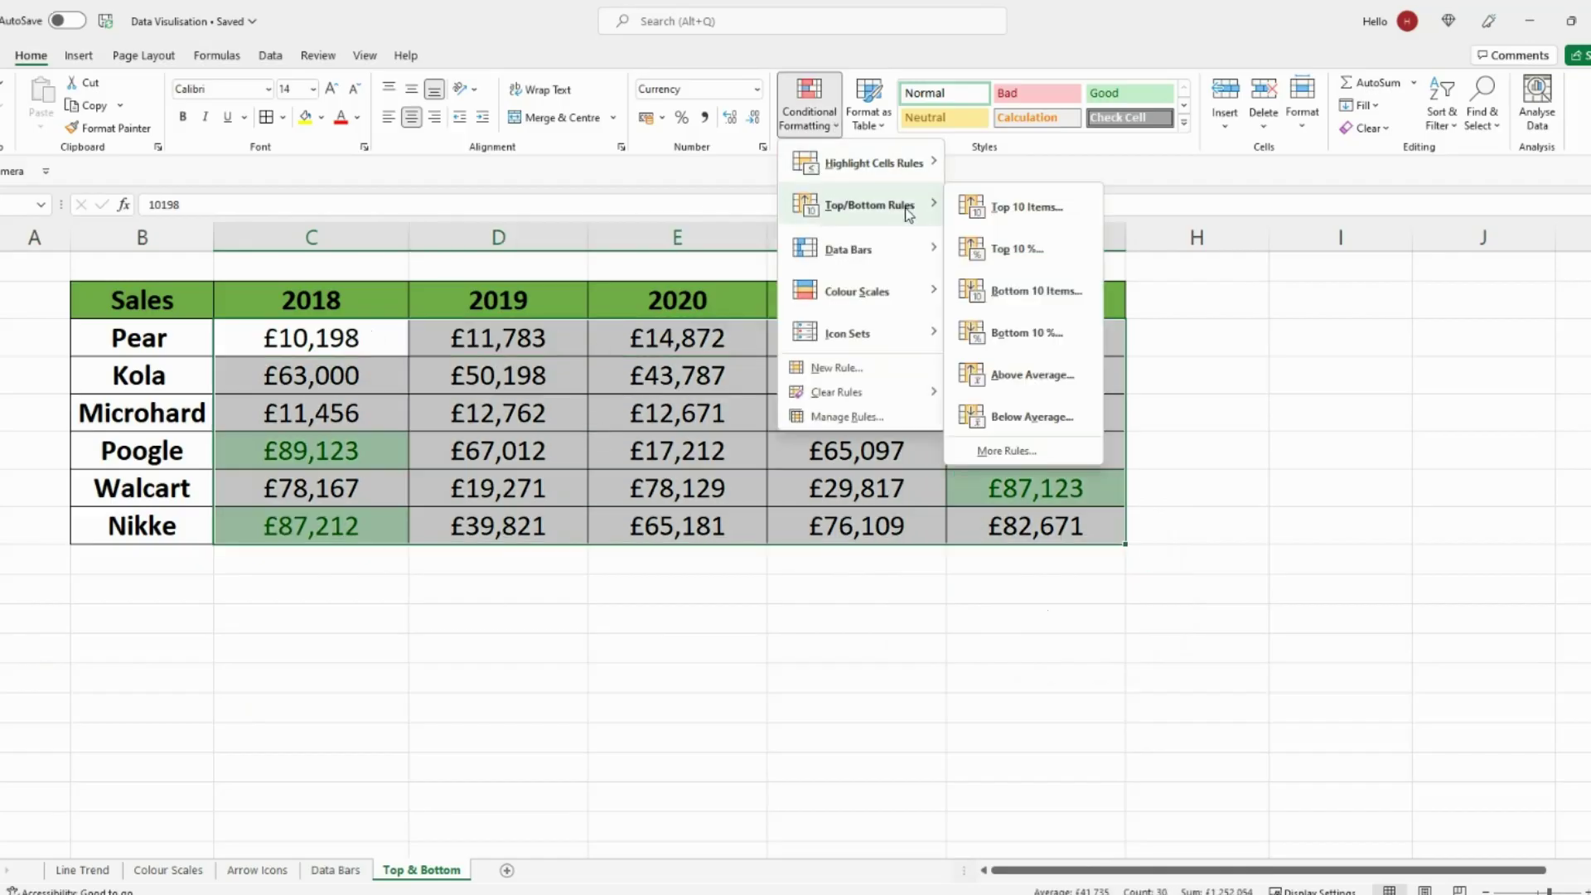
left_click(1028, 332)
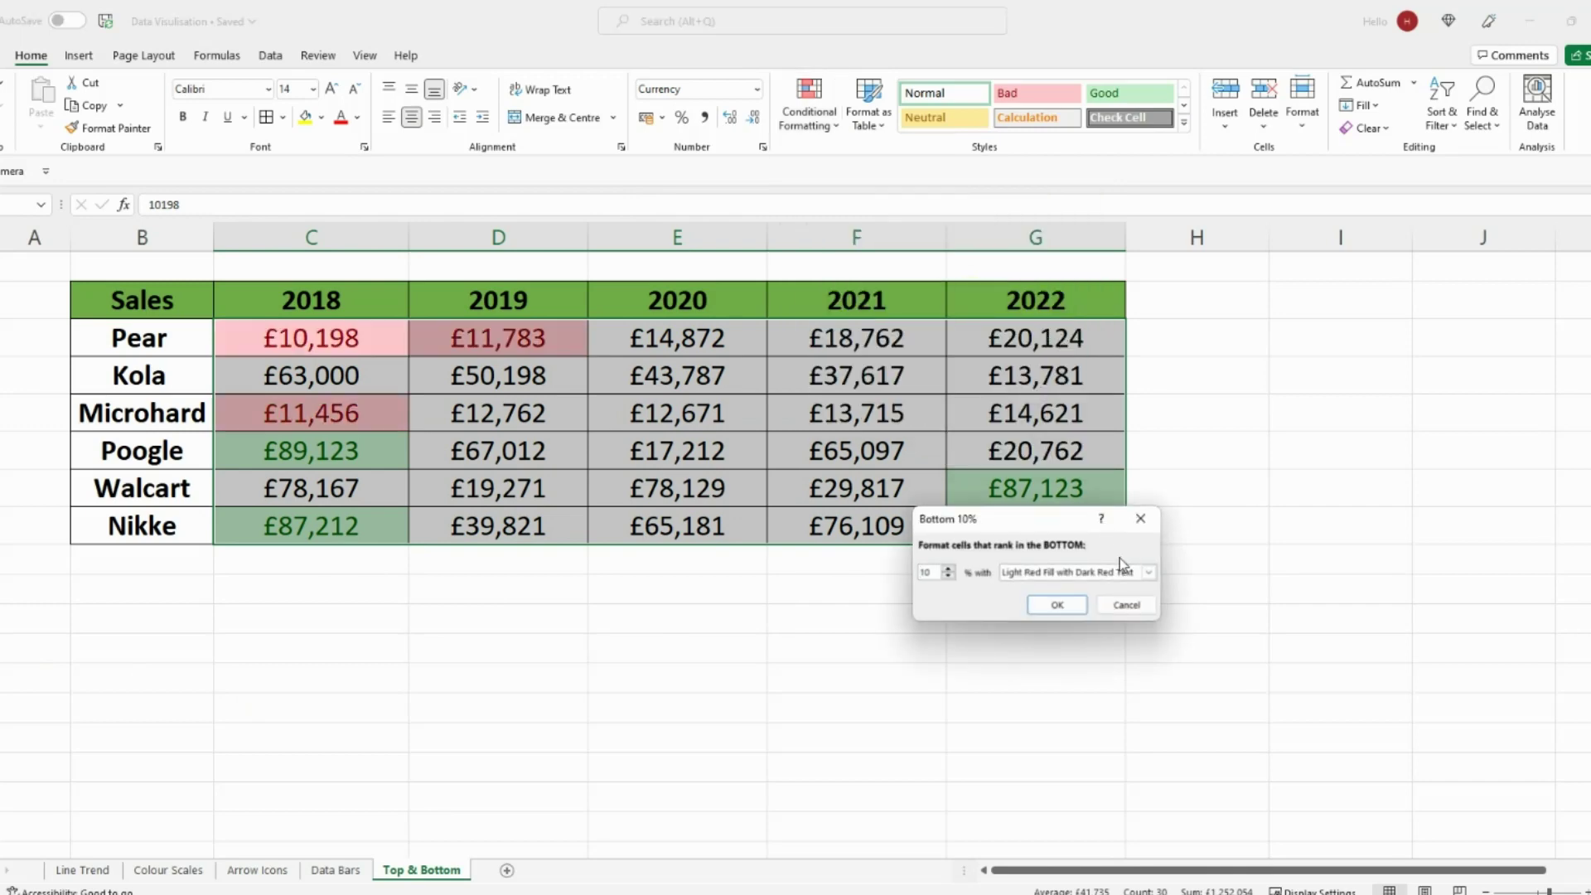
left_click(1066, 607)
left_click(845, 642)
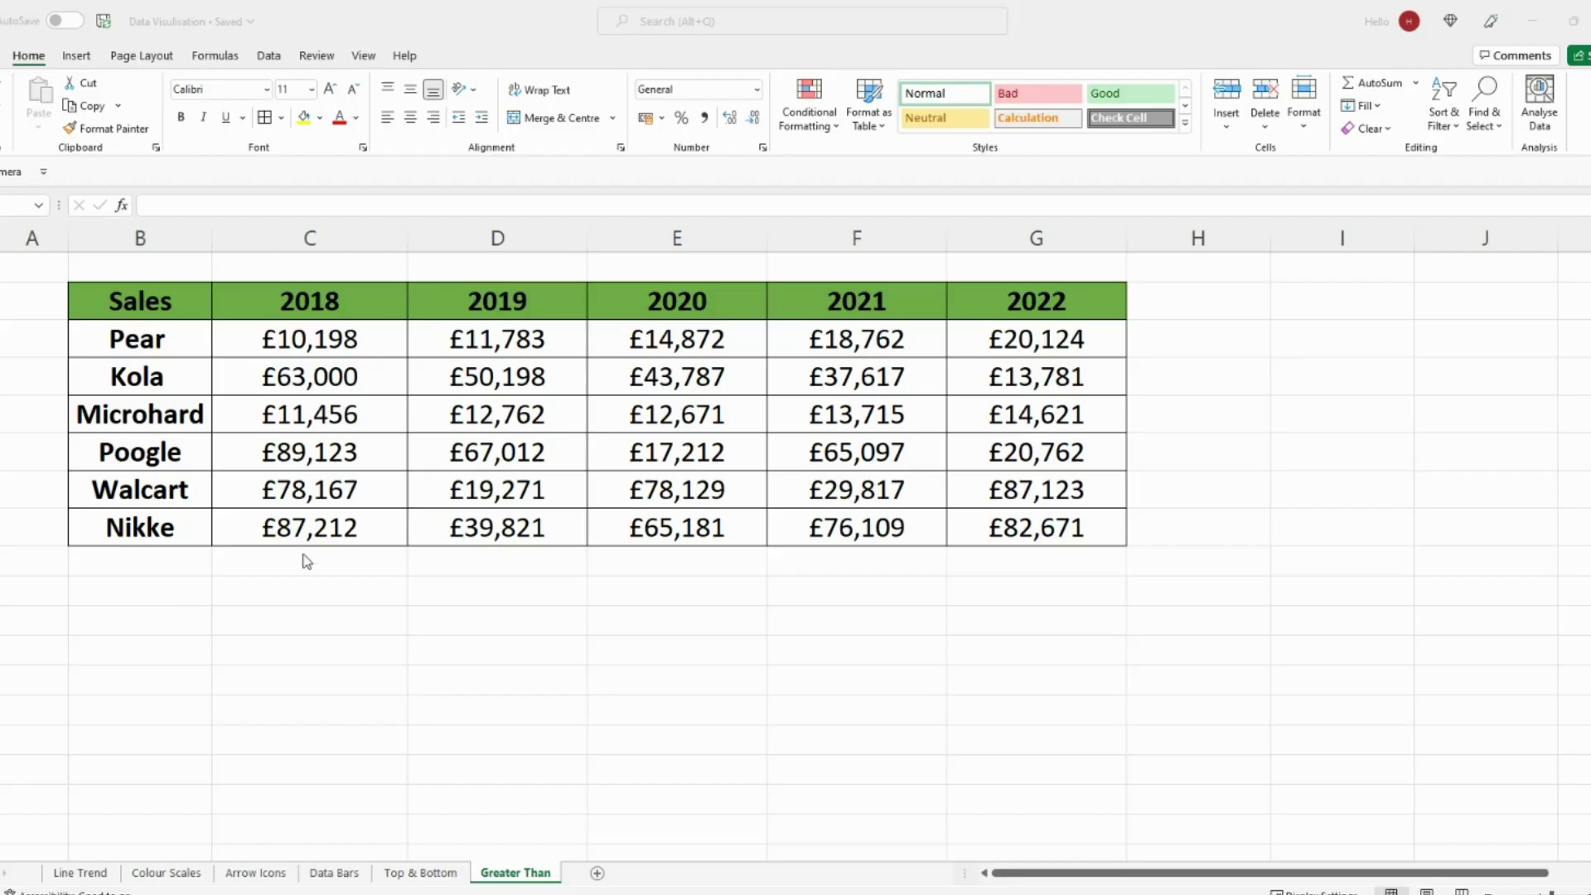
- Add a Greater Than 60000 rule with Green Fill with Dark Green Text to the sales values
left_click_drag(336, 338, 1027, 528)
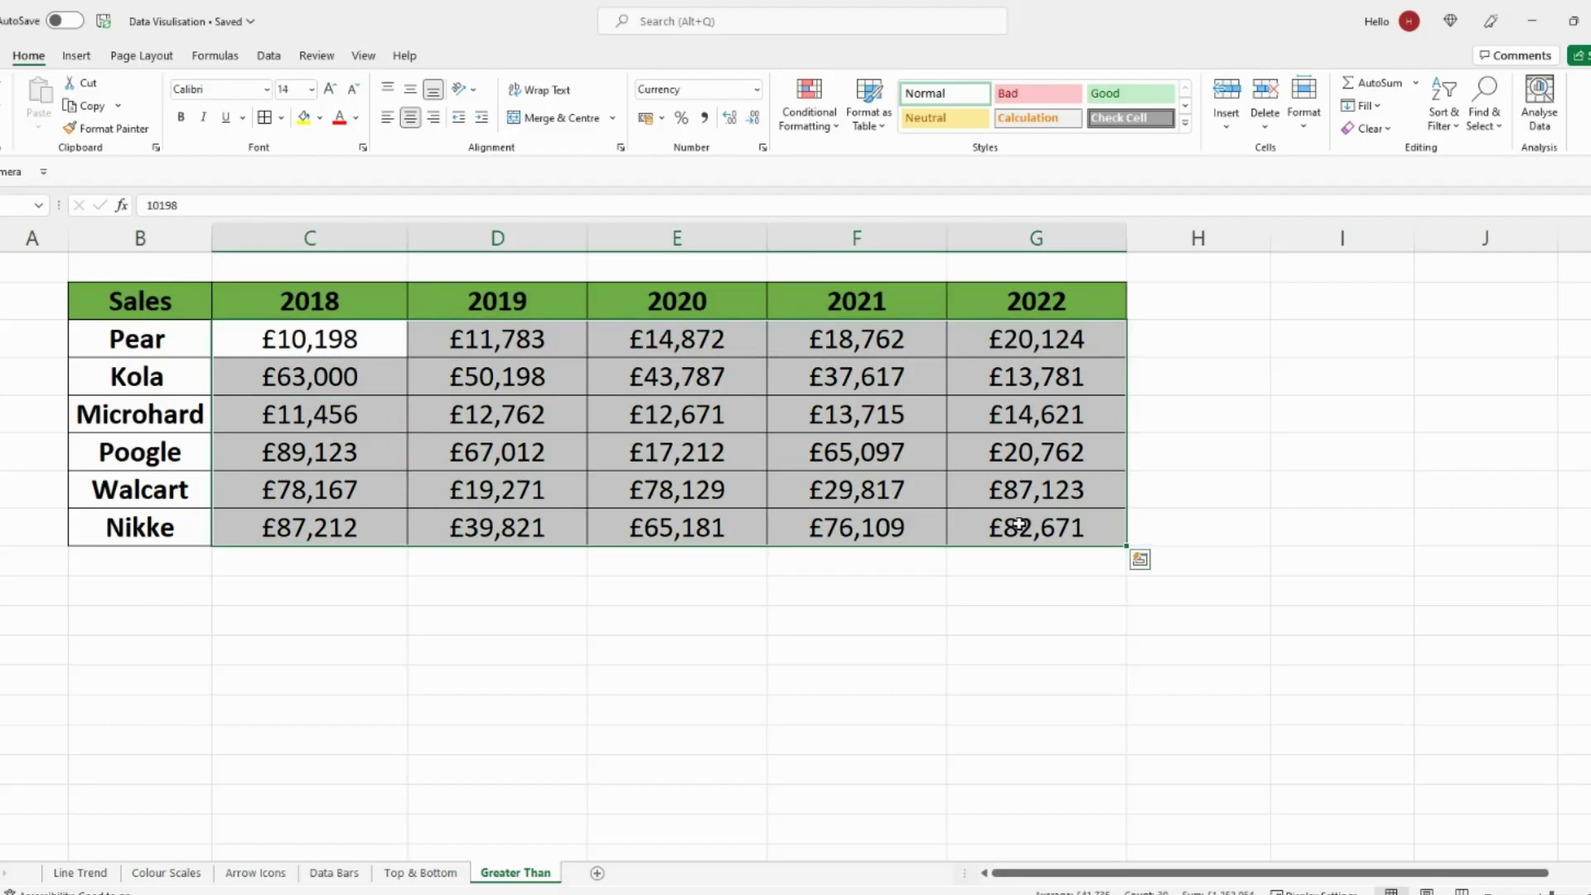
left_click(832, 123)
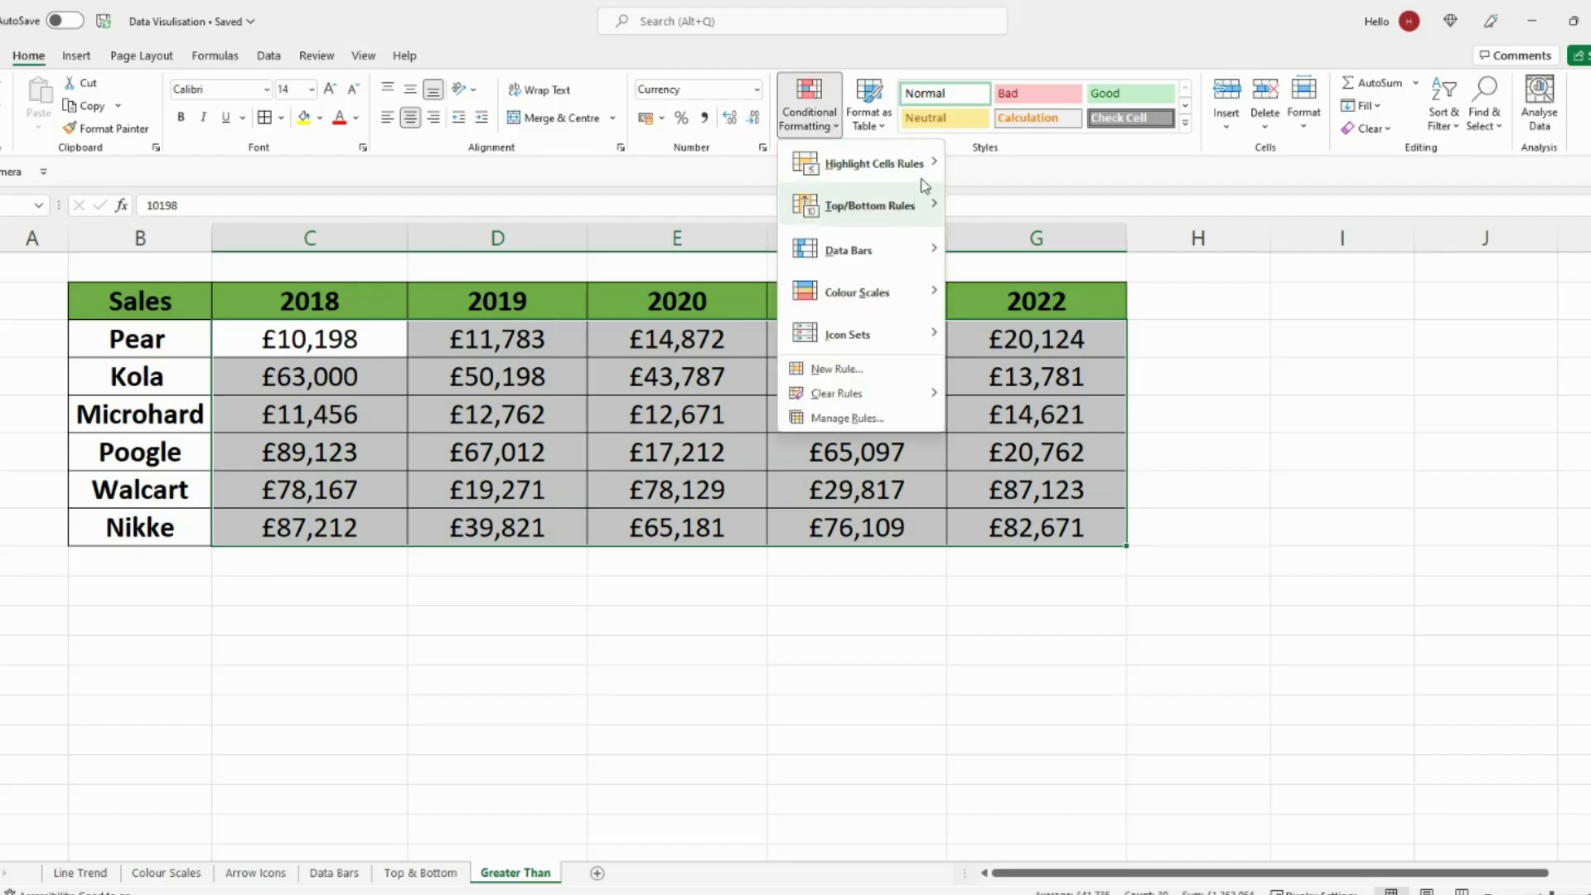
mouse_move(924, 178)
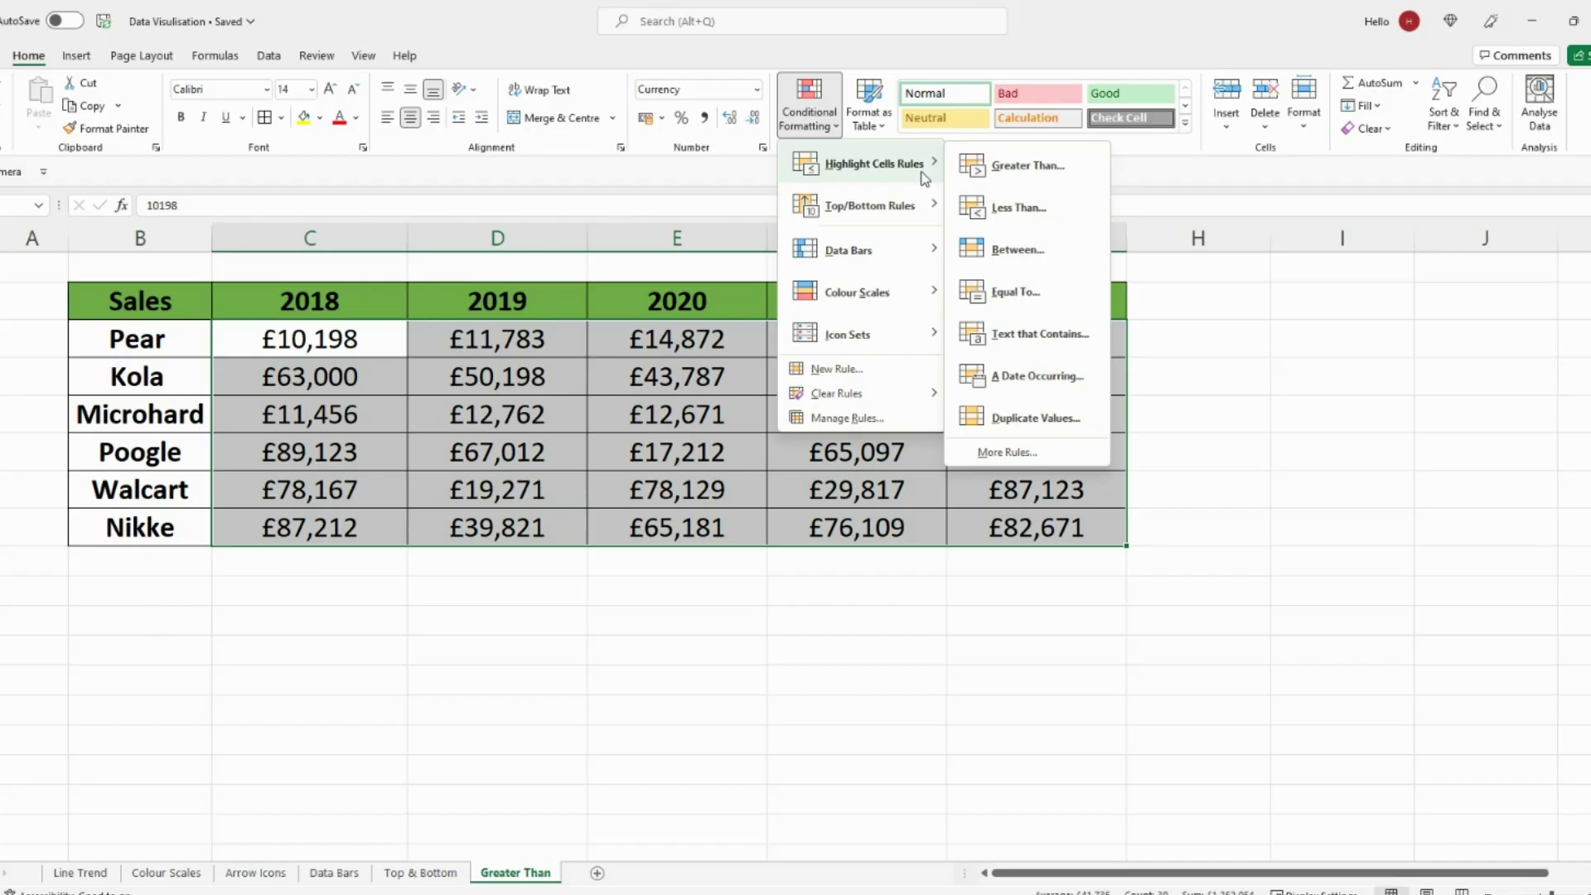
left_click(1063, 168)
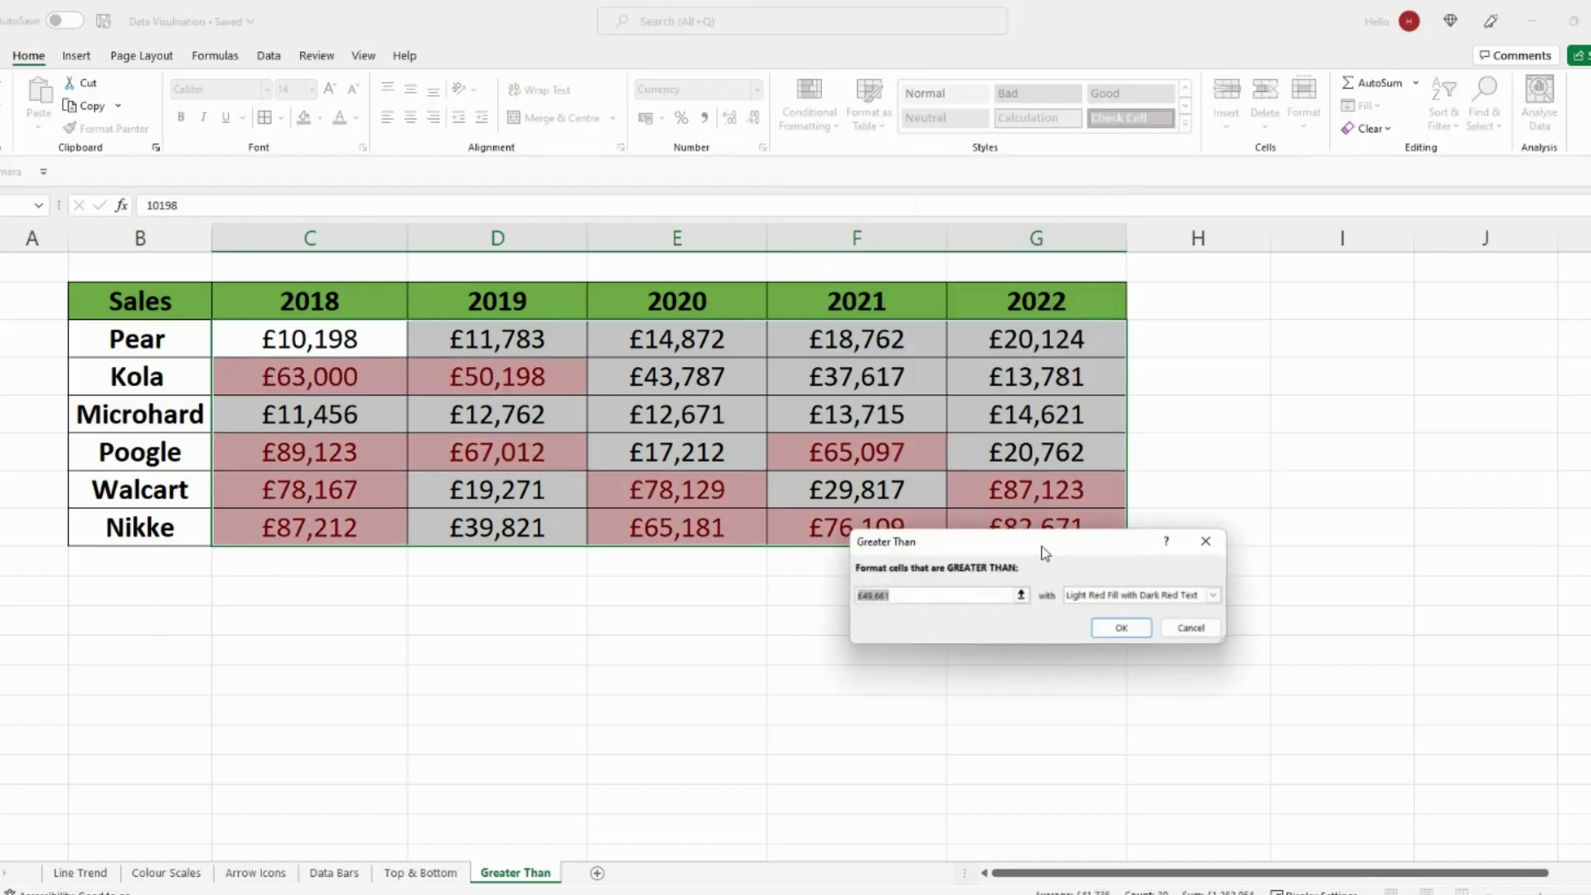
left_click_drag(1041, 550, 1019, 543)
left_click(915, 583)
left_click_drag(915, 583, 735, 574)
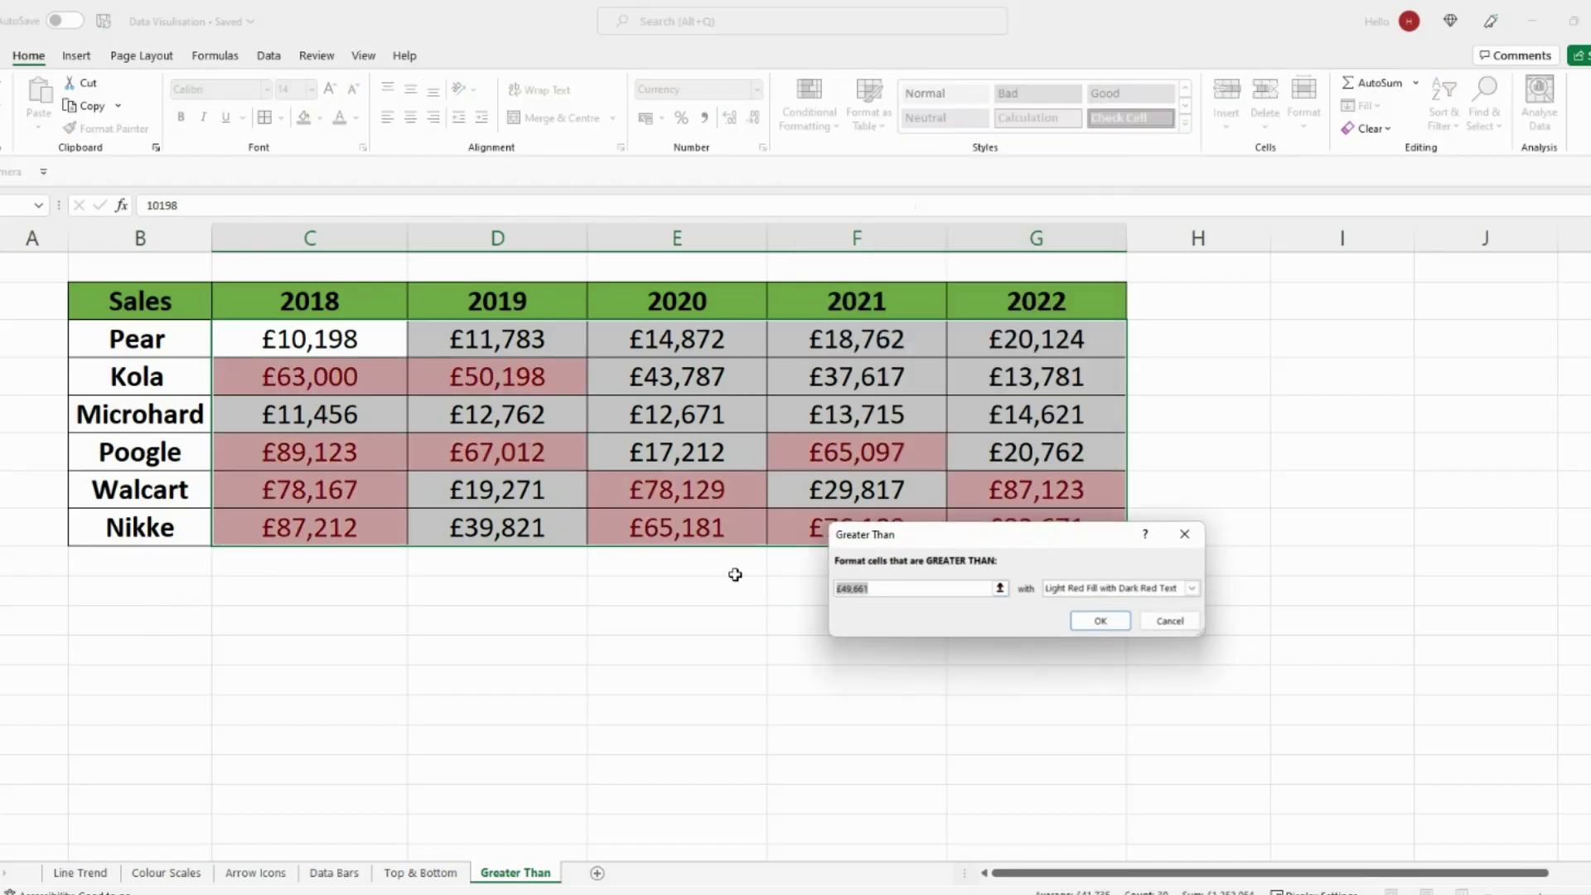
type("60000")
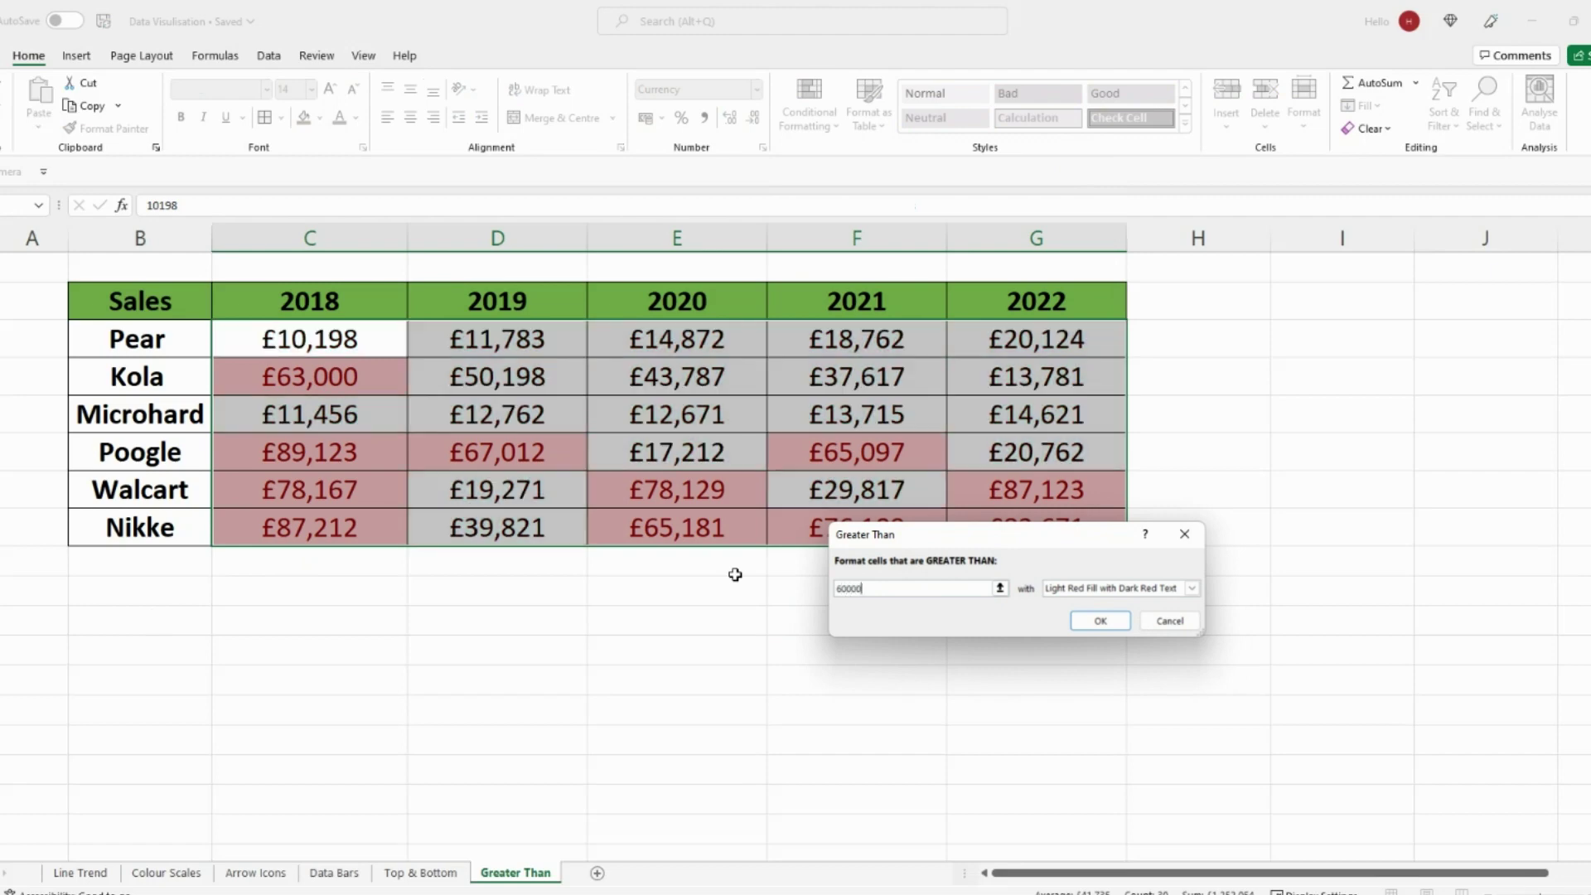
left_click(1192, 588)
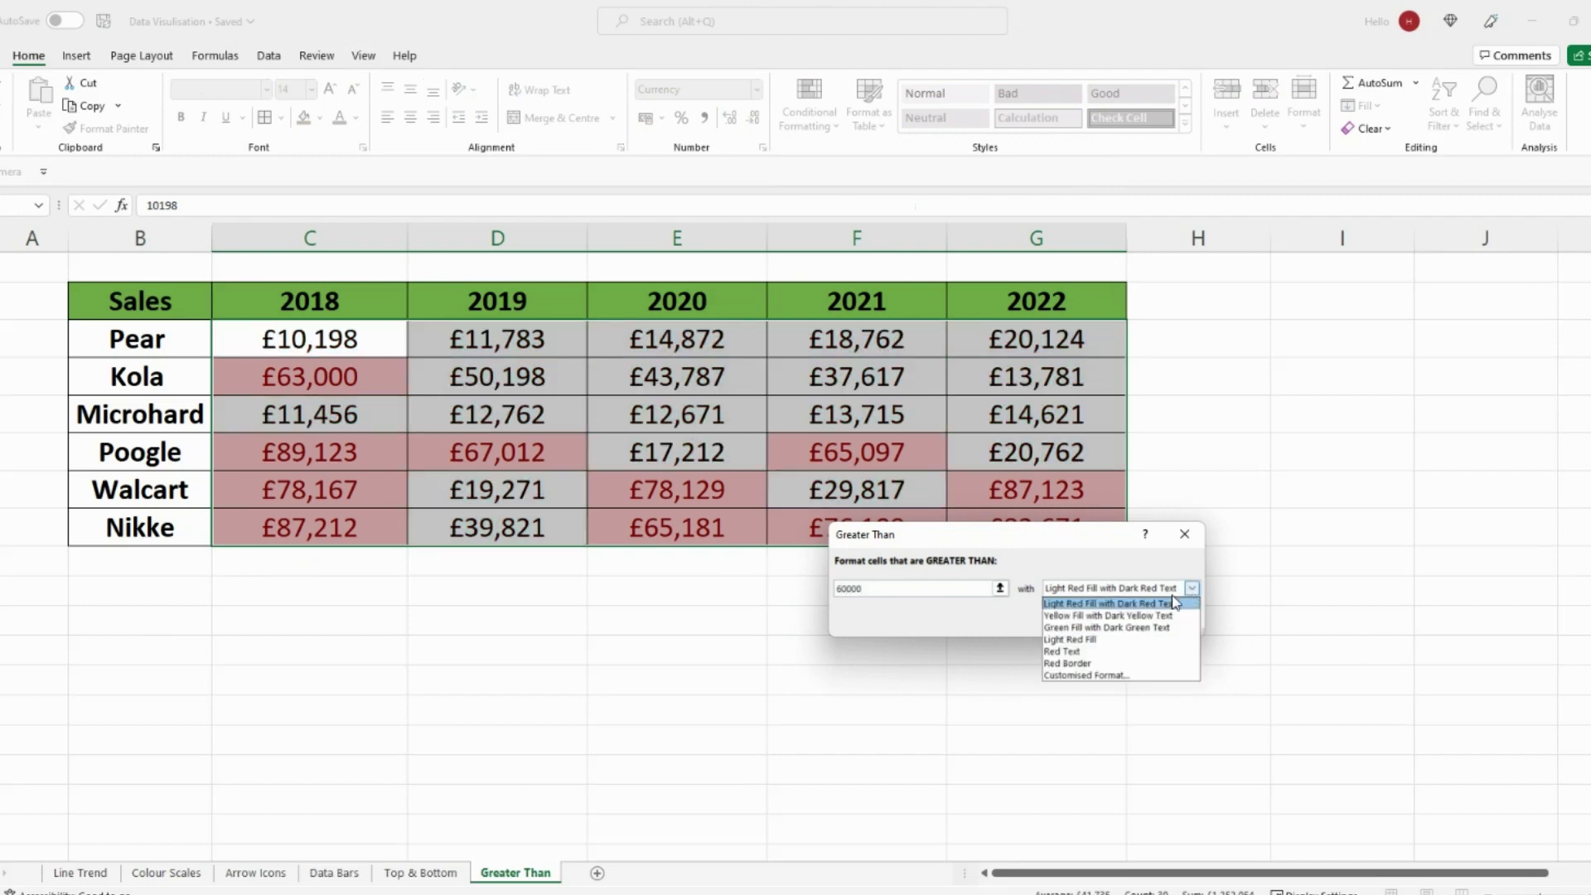
left_click(1151, 627)
left_click(1107, 623)
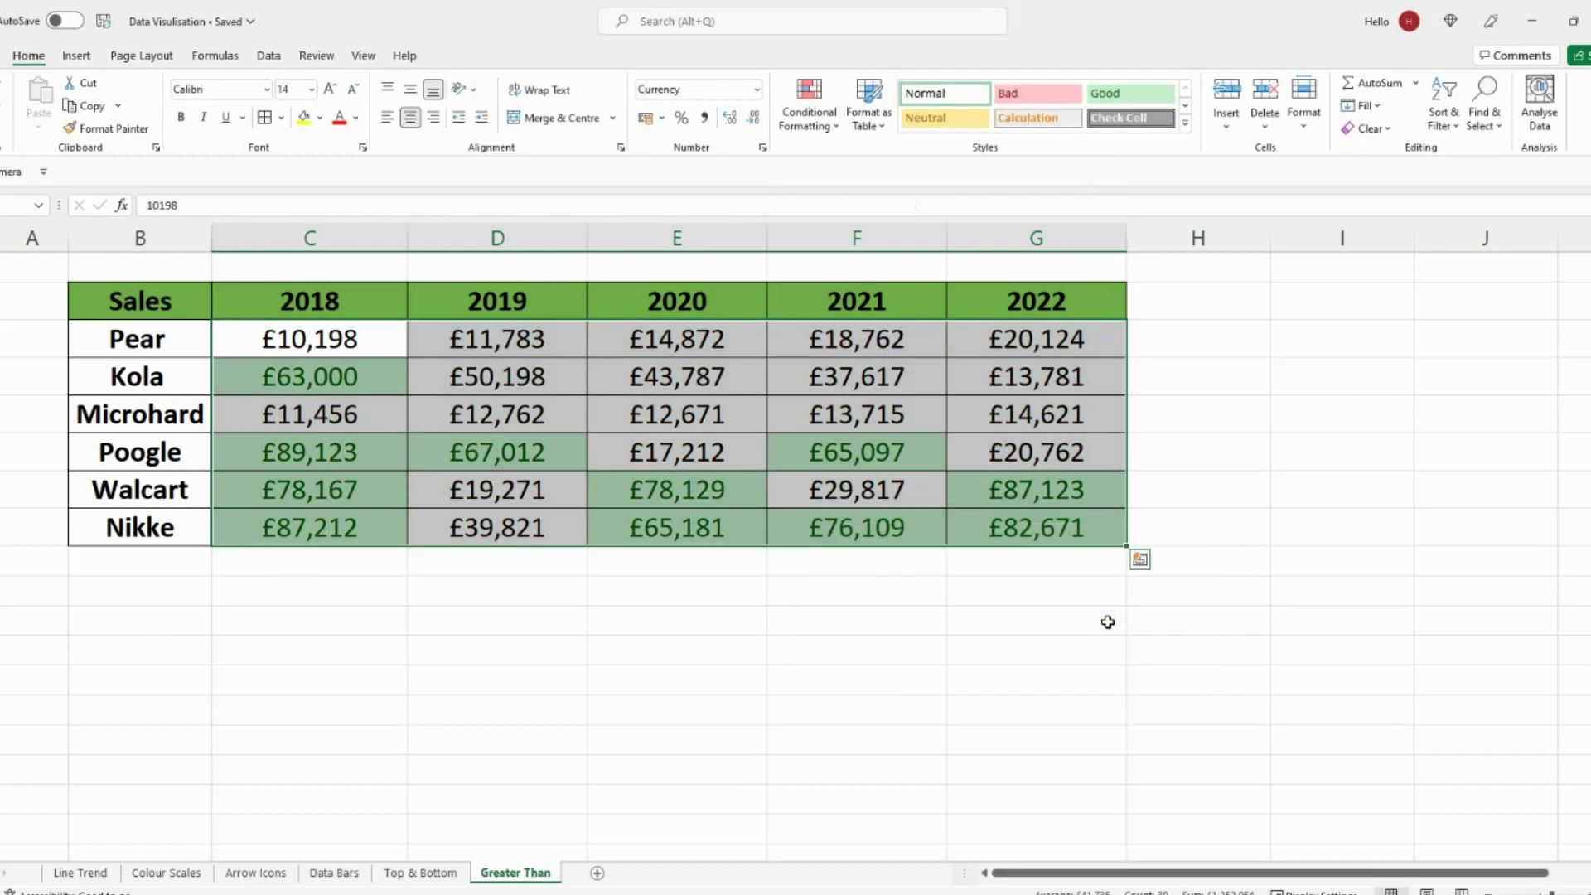
left_click(1108, 621)
left_click_drag(380, 340, 1051, 527)
- Add a Less Than 20000 rule with Light Red Fill with Dark Red Text to the selected values
left_click(835, 131)
mouse_move(879, 163)
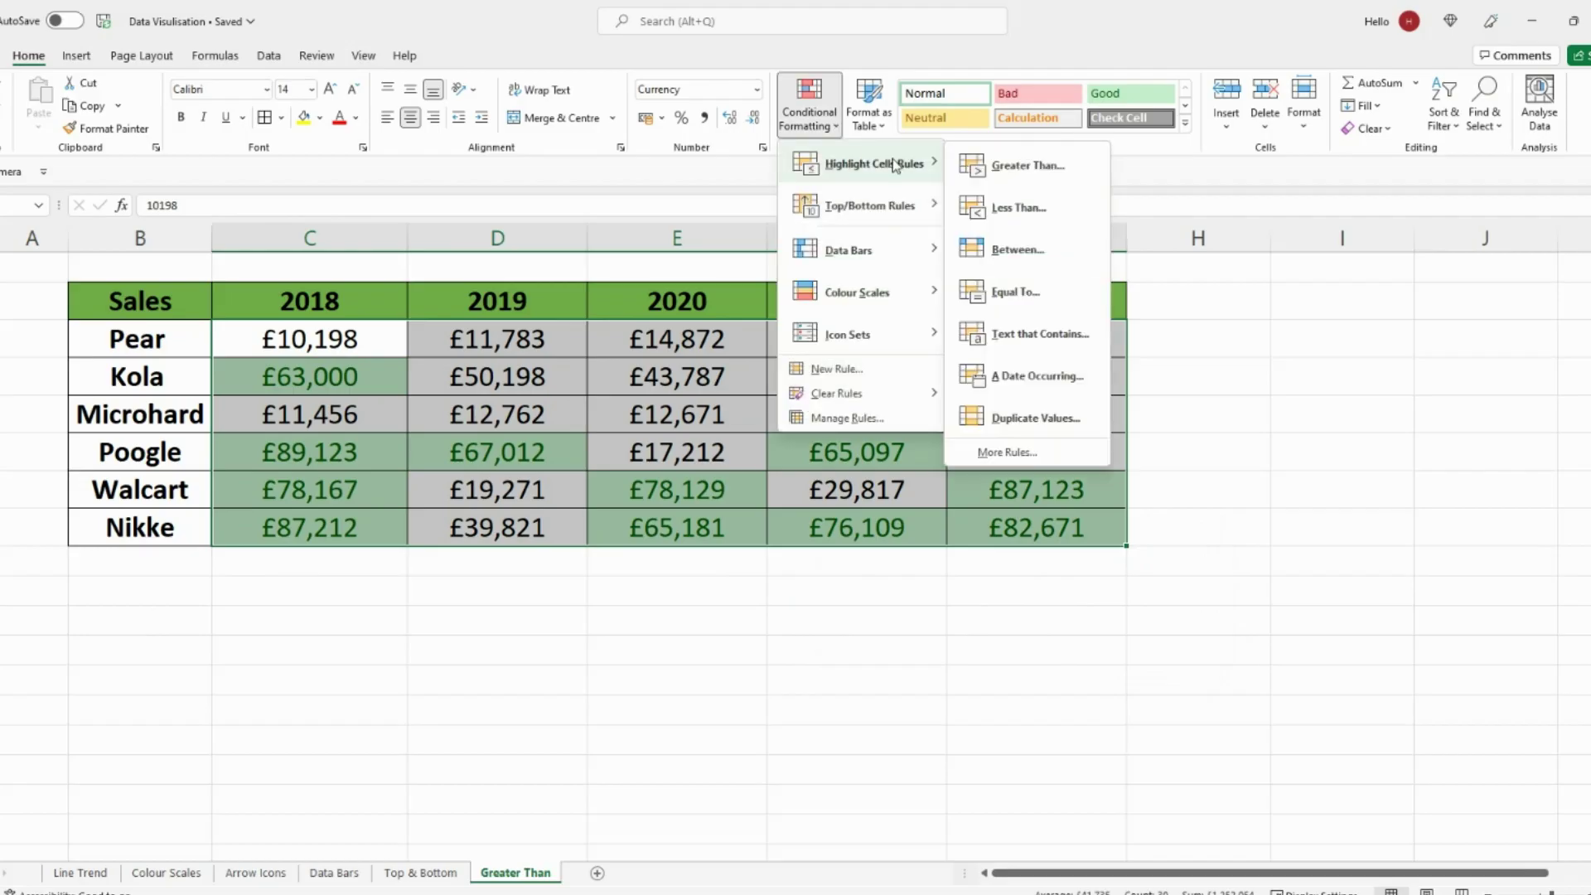
left_click(1036, 212)
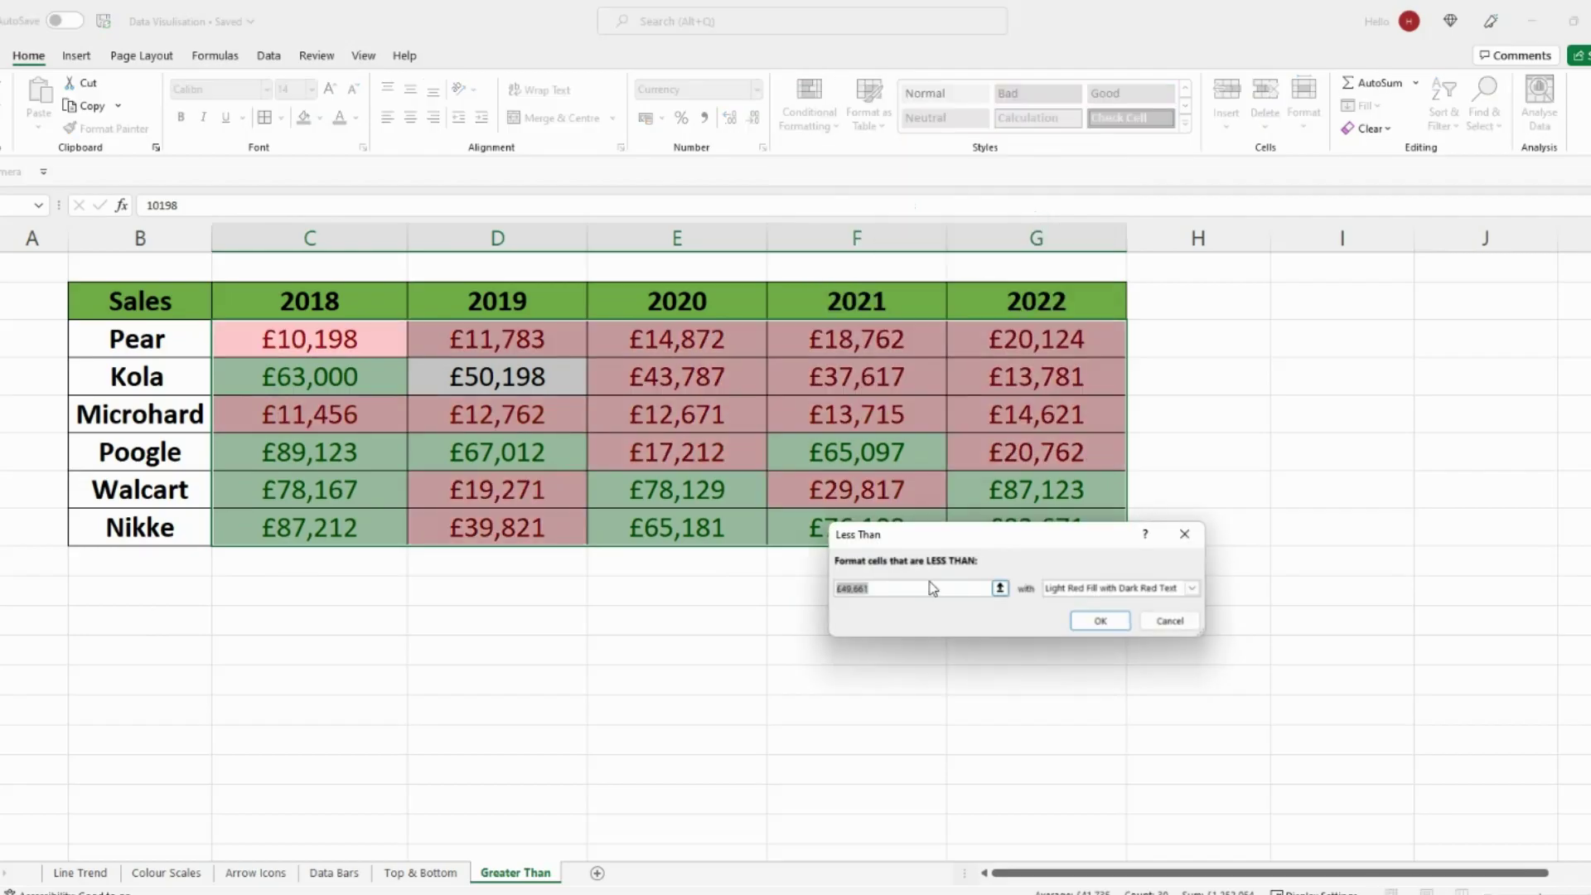
type("20")
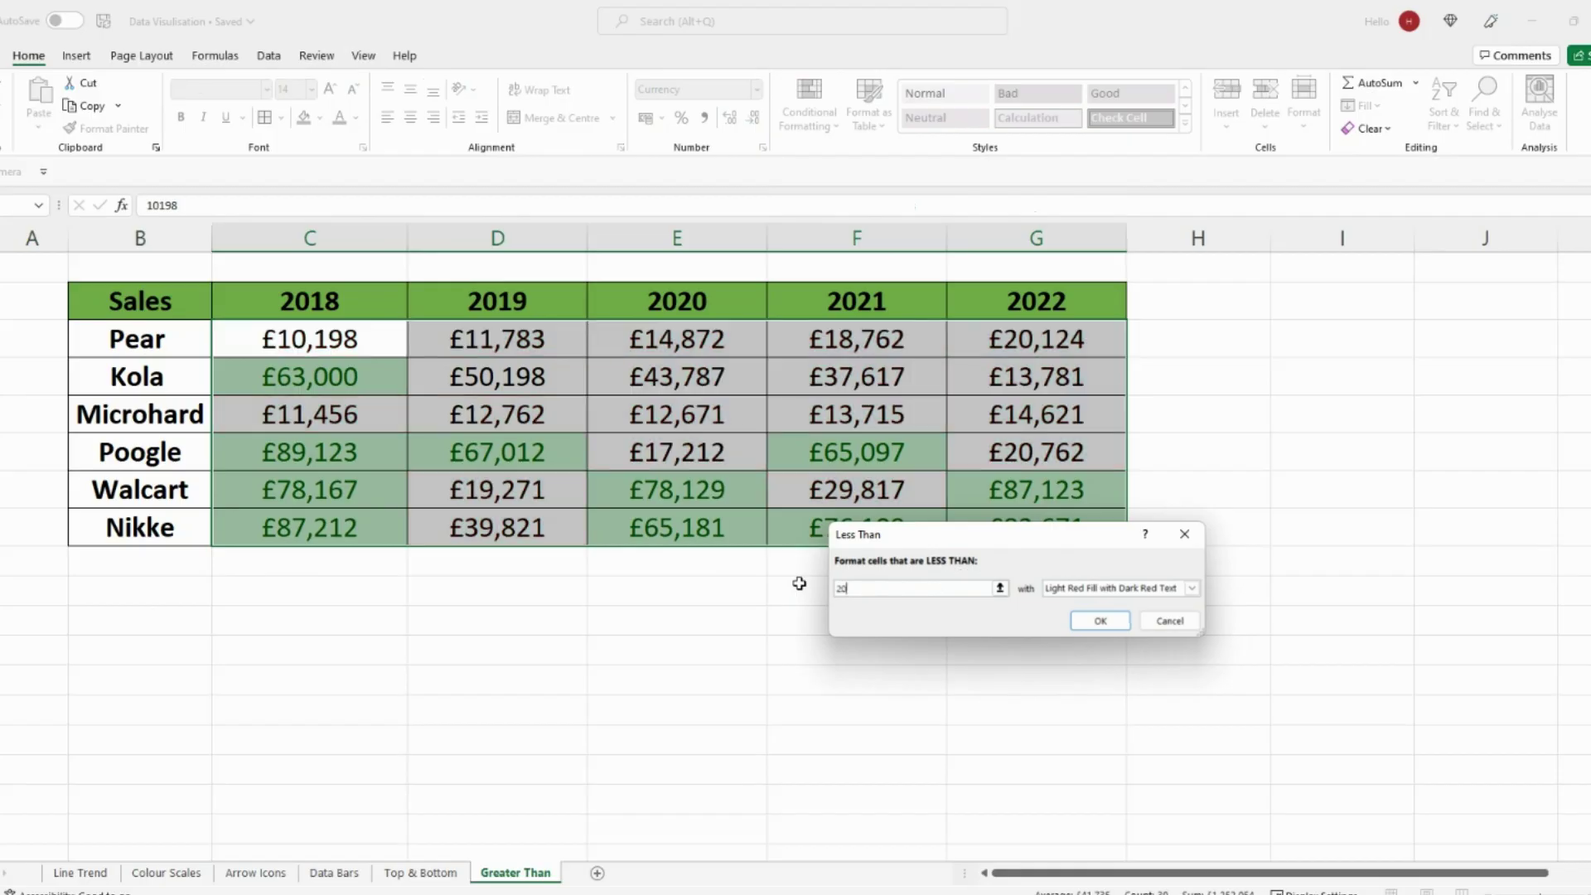
type("000")
left_click(1100, 621)
left_click(953, 651)
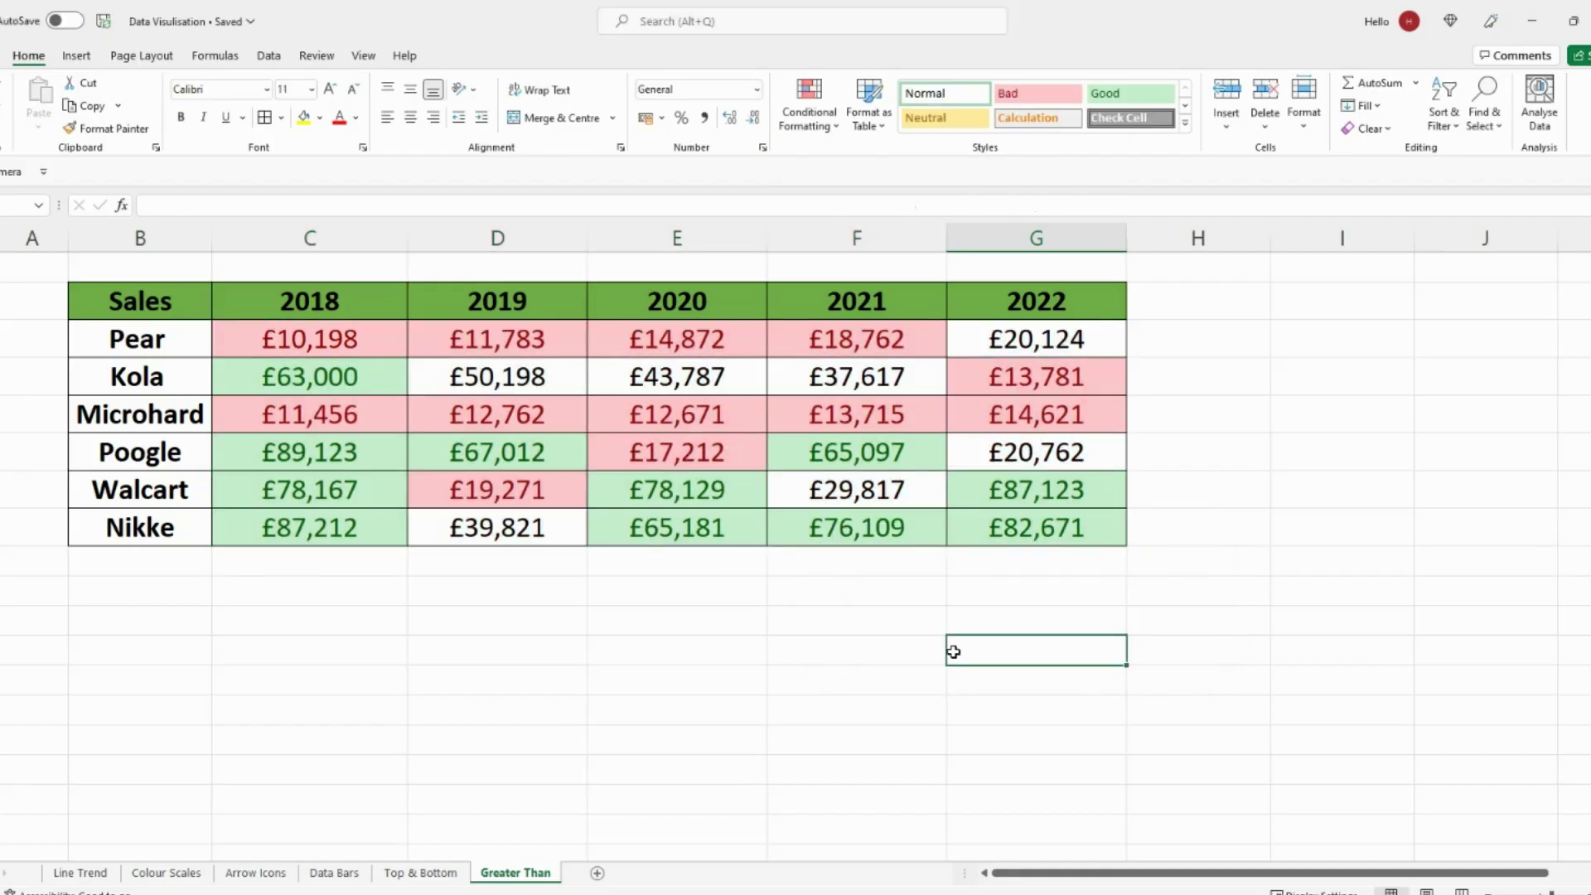